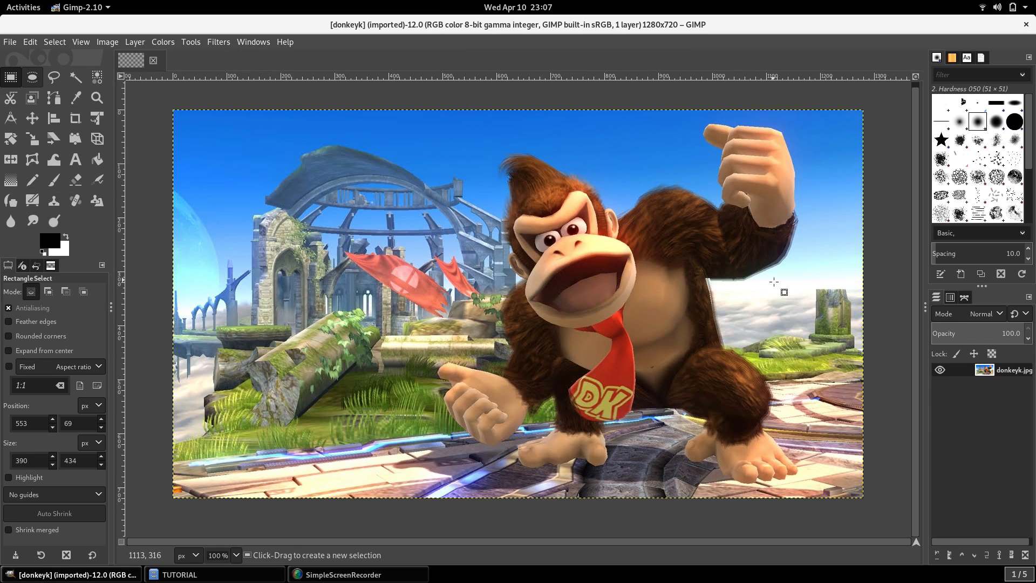
Add an alpha channel to the donkeyk.jpg layer
{"action": "right_click", "coordinate": [981, 372]}
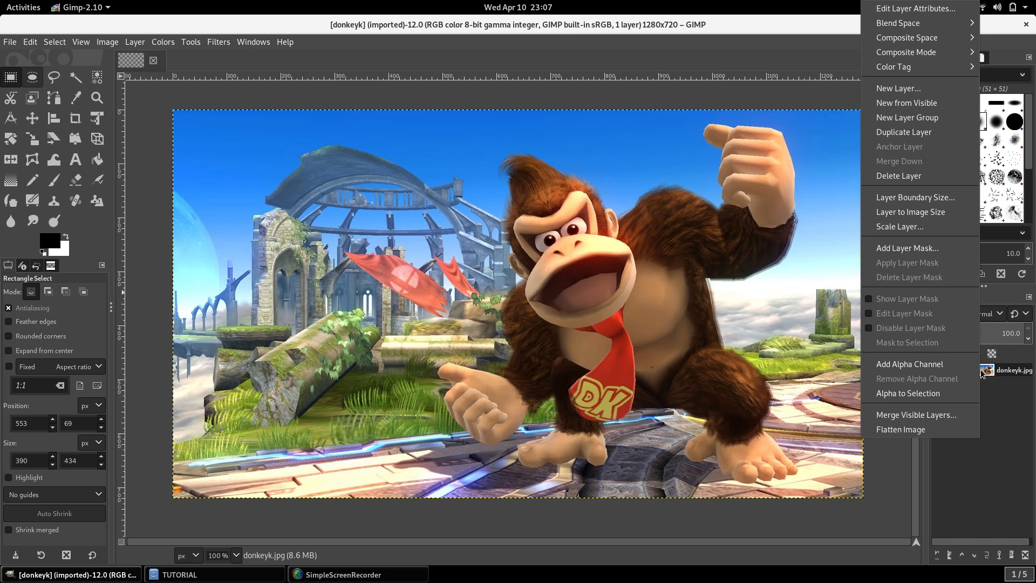
{"action": "left_click", "coordinate": [909, 364]}
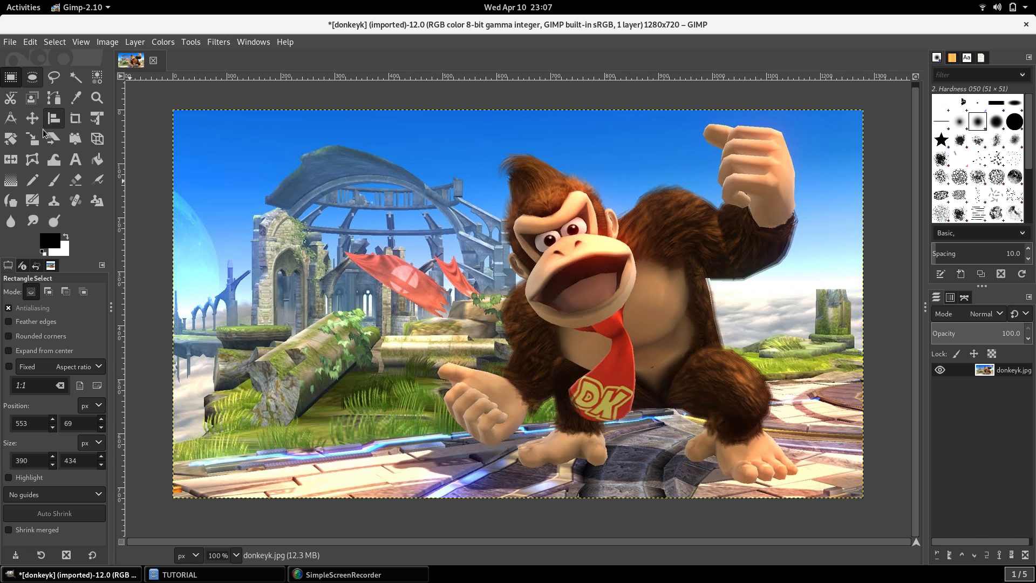
Start an Intelligent Scissors outline at the tip of the gorilla's hair tuft and trace down the back edge of the hair
{"action": "left_click", "coordinate": [10, 100]}
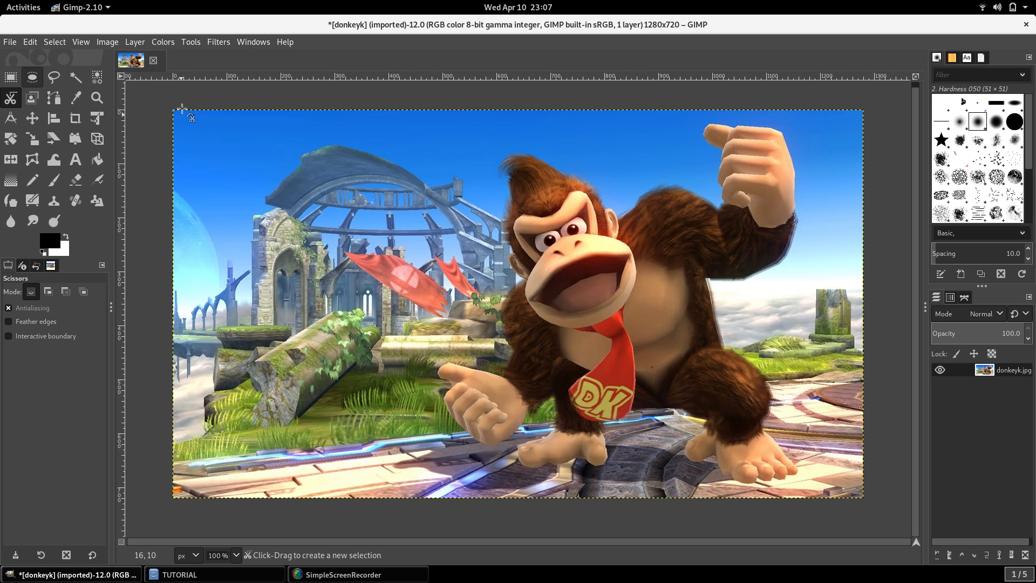
{"action": "left_click", "coordinate": [190, 42]}
{"action": "mouse_move", "coordinate": [209, 63]}
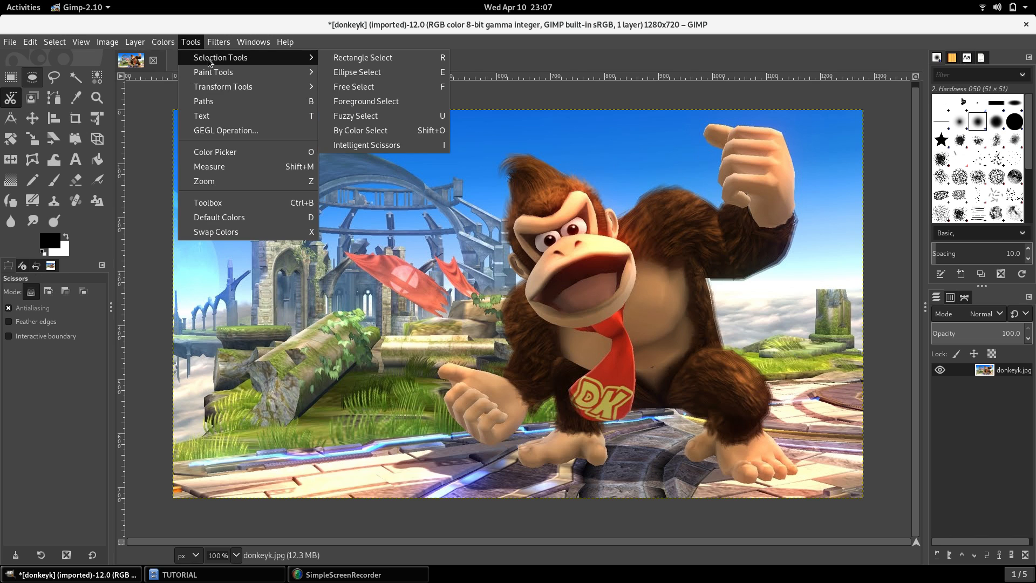
{"action": "left_click", "coordinate": [370, 145]}
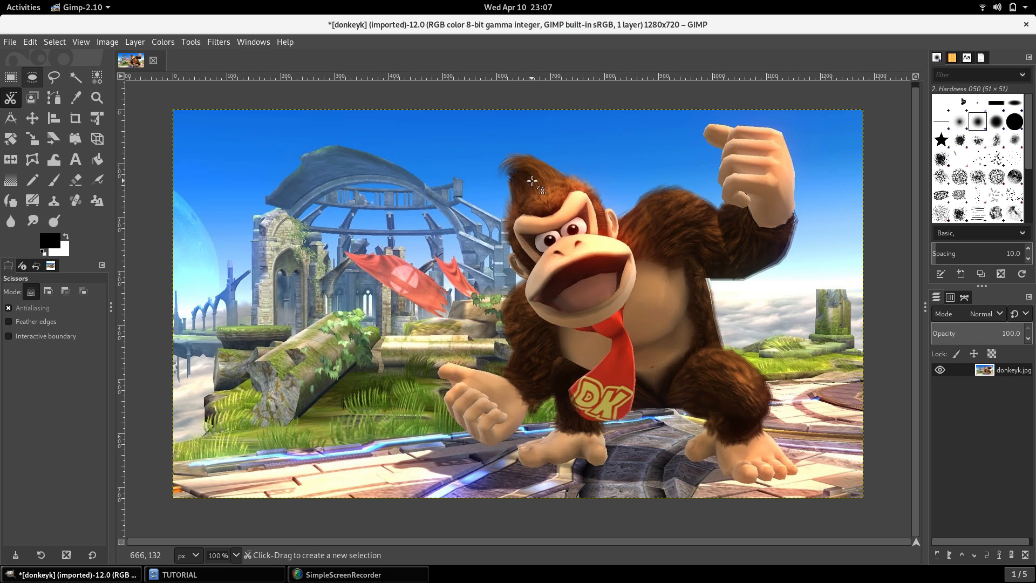
{"action": "scroll", "coordinate": [532, 181], "scroll_direction": "up", "scroll_amount": 1}
{"action": "scroll", "coordinate": [532, 181], "scroll_direction": "up", "scroll_amount": 1}
{"action": "left_click", "coordinate": [482, 139]}
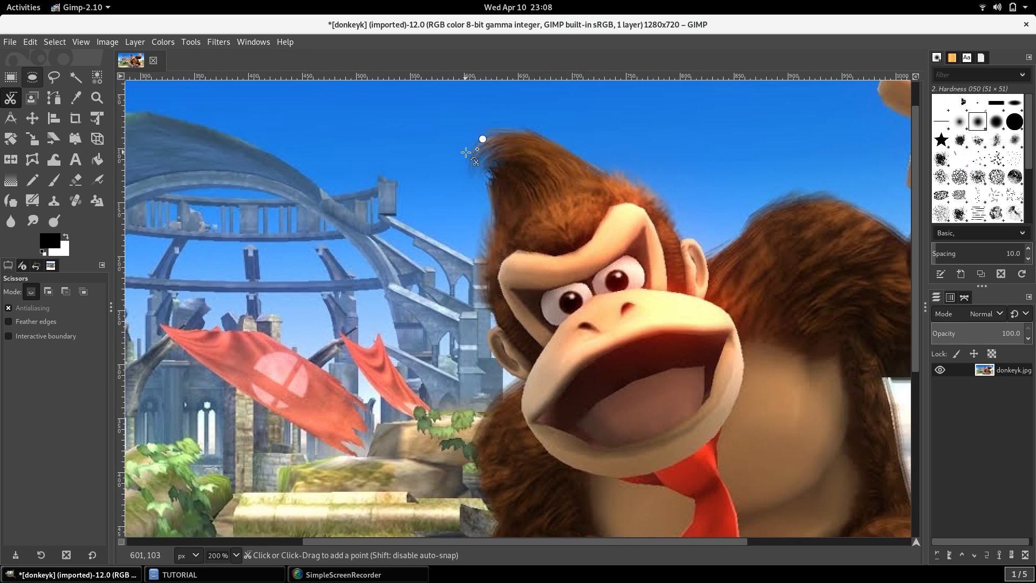
{"action": "left_click", "coordinate": [466, 153]}
{"action": "left_click", "coordinate": [485, 169]}
{"action": "left_click", "coordinate": [490, 181]}
{"action": "left_click", "coordinate": [490, 203]}
{"action": "left_click", "coordinate": [491, 223]}
Continue the outline down the side of the head and around the ear to the jaw, adding a correction point along the ear
{"action": "left_click", "coordinate": [484, 241]}
{"action": "left_click", "coordinate": [480, 255]}
{"action": "left_click", "coordinate": [487, 280]}
{"action": "left_click", "coordinate": [491, 299]}
{"action": "left_click", "coordinate": [497, 317]}
{"action": "left_click", "coordinate": [488, 338]}
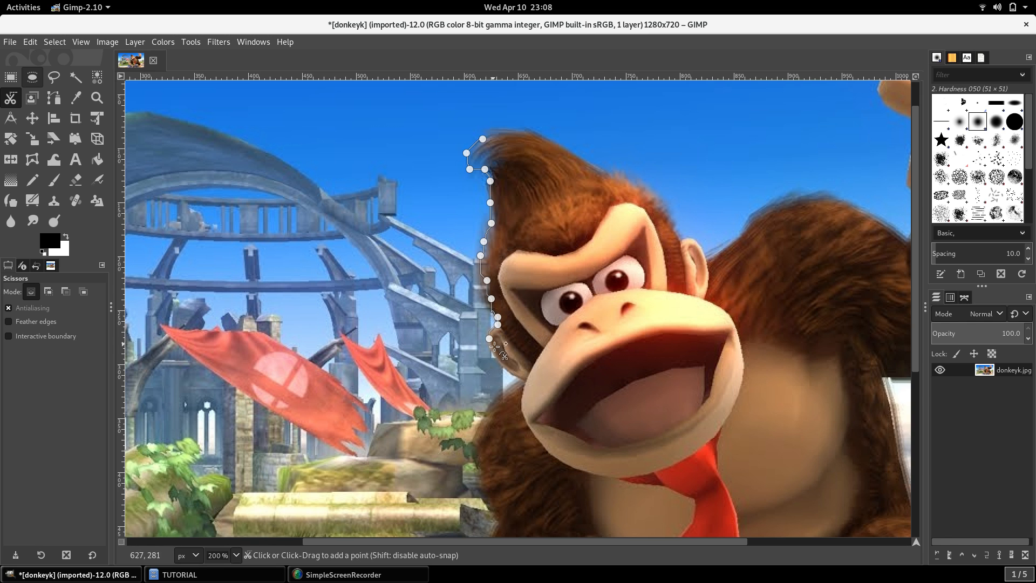
{"action": "left_click", "coordinate": [527, 380]}
{"action": "scroll", "coordinate": [507, 302], "scroll_direction": "down", "scroll_amount": 3}
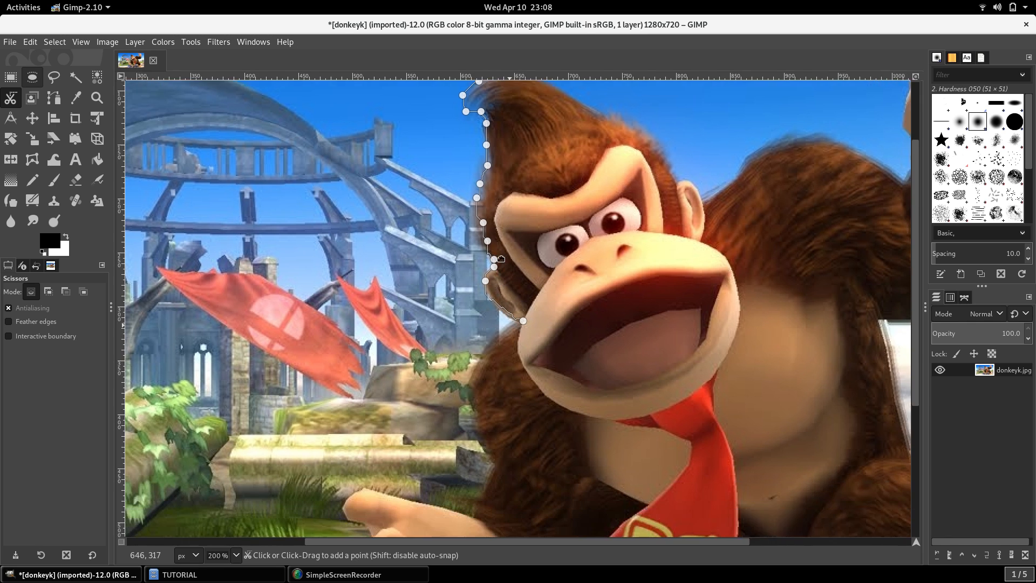
{"action": "scroll", "coordinate": [486, 208], "scroll_direction": "up", "scroll_amount": 2, "text": "ctrl"}
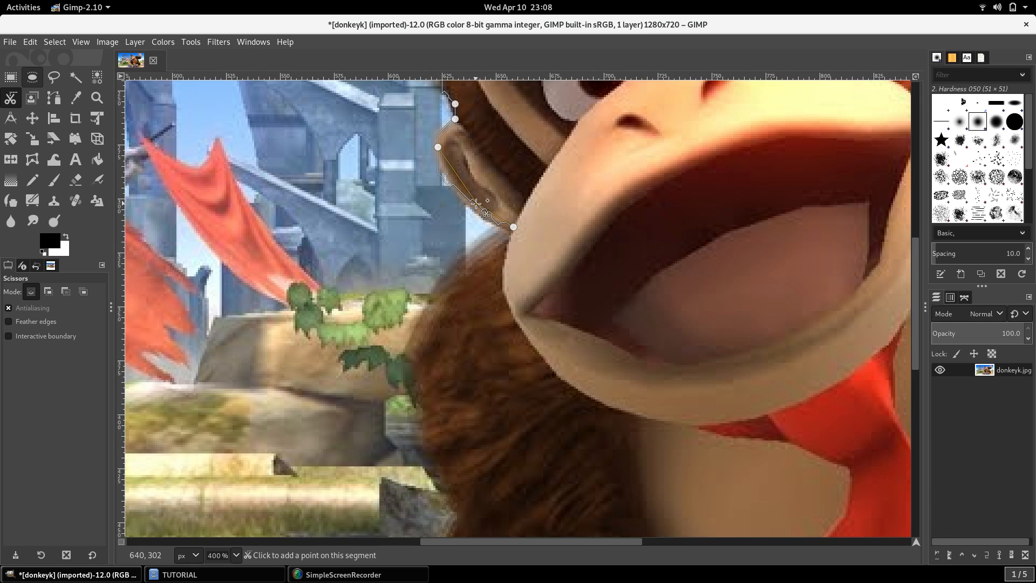
{"action": "left_click", "coordinate": [470, 214]}
Trace the outline from below the ear over the shoulder and down the lowered arm to the wrist
{"action": "left_click", "coordinate": [468, 249]}
{"action": "left_click", "coordinate": [425, 297]}
{"action": "scroll", "coordinate": [426, 296], "scroll_direction": "down", "scroll_amount": 2, "text": "ctrl"}
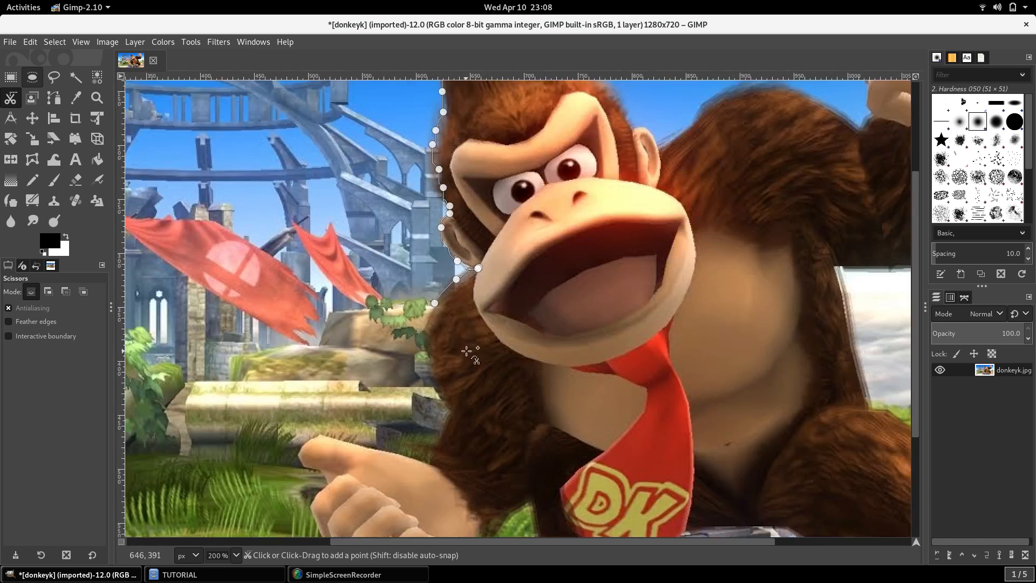
{"action": "left_click_drag", "start_coordinate": [418, 336], "coordinate": [412, 177]}
{"action": "left_click", "coordinate": [409, 173]}
{"action": "left_click", "coordinate": [412, 200]}
{"action": "left_click", "coordinate": [420, 225]}
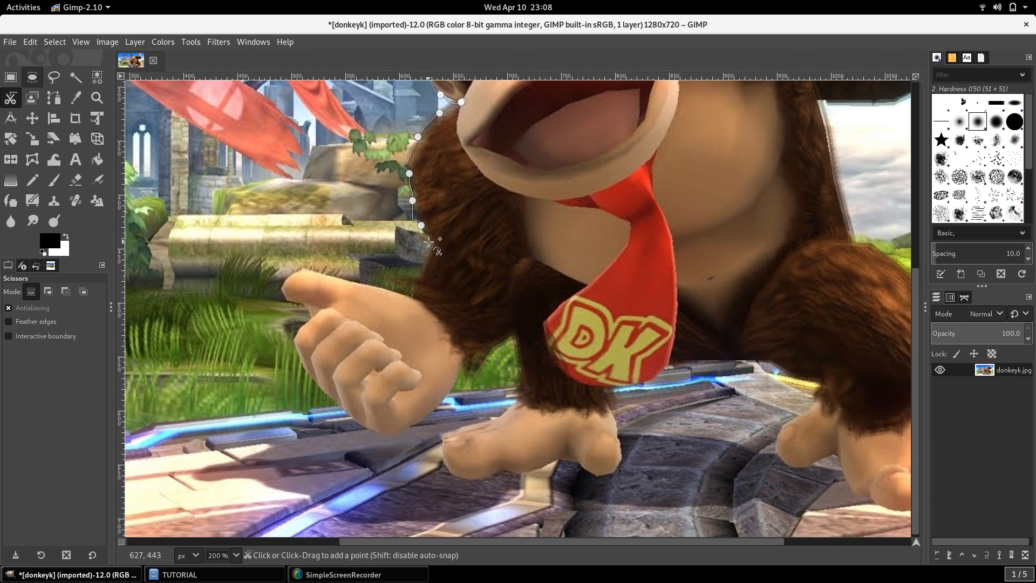
{"action": "left_click", "coordinate": [426, 264]}
{"action": "left_click", "coordinate": [416, 282]}
Trace the outline around the lowered hand, from its pointing finger past the curled fingers to the underside of the wrist
{"action": "left_click", "coordinate": [299, 271]}
{"action": "left_click", "coordinate": [279, 283]}
{"action": "left_click", "coordinate": [295, 301]}
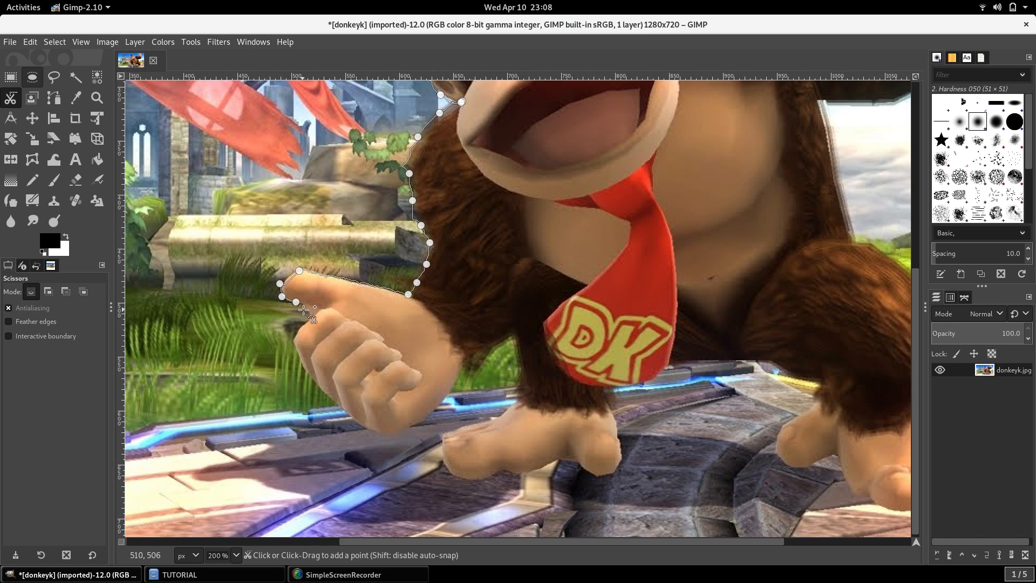
{"action": "left_click", "coordinate": [295, 340]}
{"action": "left_click", "coordinate": [301, 371]}
{"action": "left_click", "coordinate": [380, 435]}
{"action": "left_click", "coordinate": [420, 424]}
{"action": "left_click", "coordinate": [453, 383]}
{"action": "left_click", "coordinate": [465, 366]}
Continue the outline around the grassy gap between the lowered arm and the leg, down to the ankle
{"action": "left_click", "coordinate": [516, 340]}
{"action": "left_click", "coordinate": [520, 367]}
{"action": "left_click", "coordinate": [512, 397]}
{"action": "left_click", "coordinate": [498, 414]}
Trace the outline around the foot nearest the lowered hand, following its toes and sole
{"action": "left_click", "coordinate": [463, 430]}
{"action": "left_click", "coordinate": [443, 437]}
{"action": "left_click", "coordinate": [447, 462]}
{"action": "left_click", "coordinate": [458, 478]}
{"action": "left_click", "coordinate": [490, 478]}
{"action": "left_click", "coordinate": [510, 473]}
{"action": "left_click", "coordinate": [531, 470]}
{"action": "left_click", "coordinate": [548, 465]}
{"action": "left_click", "coordinate": [564, 460]}
{"action": "left_click", "coordinate": [573, 457]}
{"action": "left_click", "coordinate": [585, 468]}
{"action": "left_click", "coordinate": [601, 473]}
{"action": "left_click", "coordinate": [618, 469]}
{"action": "left_click", "coordinate": [623, 460]}
{"action": "left_click", "coordinate": [622, 431]}
Continue the outline up the inner ankle, beneath the tie and across the crotch to the other leg
{"action": "left_click", "coordinate": [613, 411]}
{"action": "left_click", "coordinate": [609, 400]}
{"action": "left_click", "coordinate": [612, 393]}
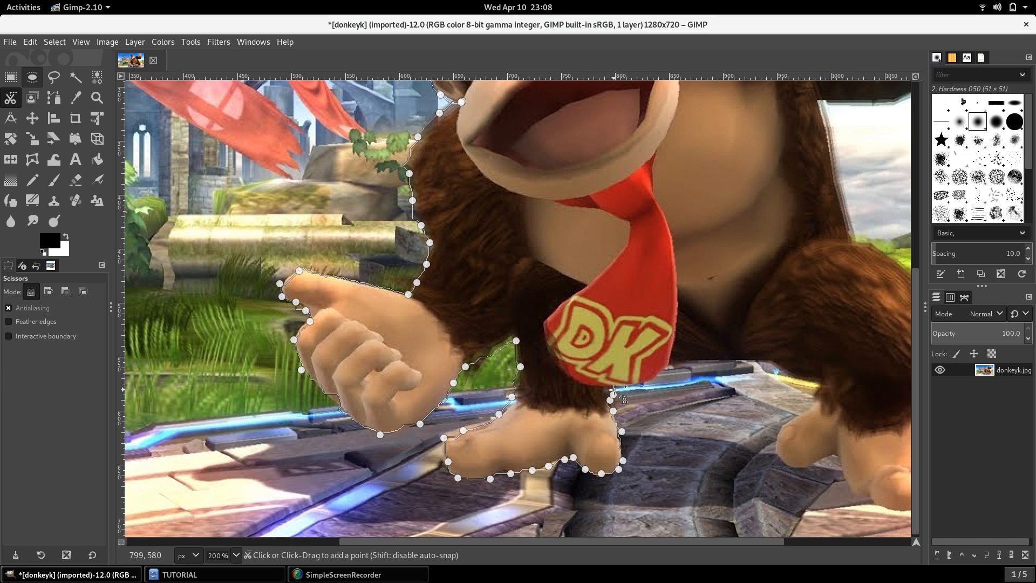
{"action": "left_click", "coordinate": [765, 359]}
{"action": "left_click_drag", "start_coordinate": [817, 354], "coordinate": [593, 279]}
{"action": "left_click", "coordinate": [598, 311]}
Trace the outline around the other foot's inner toe and along its inner edge, adding a correction point between them
{"action": "left_click", "coordinate": [596, 324]}
{"action": "left_click", "coordinate": [573, 342]}
{"action": "left_click", "coordinate": [553, 354]}
{"action": "left_click", "coordinate": [553, 375]}
{"action": "left_click", "coordinate": [567, 391]}
{"action": "left_click", "coordinate": [597, 384]}
{"action": "left_click", "coordinate": [614, 380]}
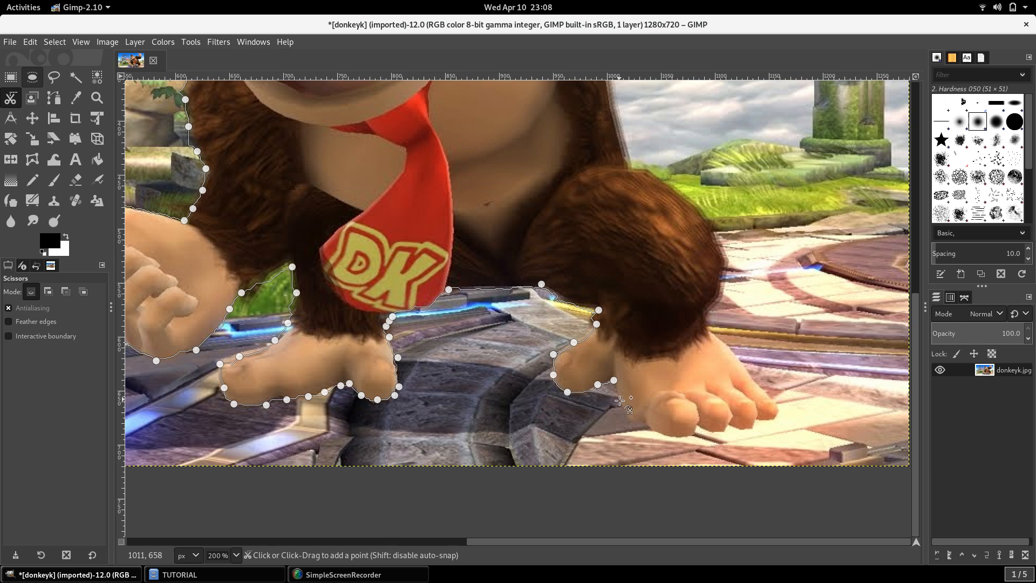
{"action": "left_click", "coordinate": [638, 421]}
{"action": "left_click", "coordinate": [651, 426]}
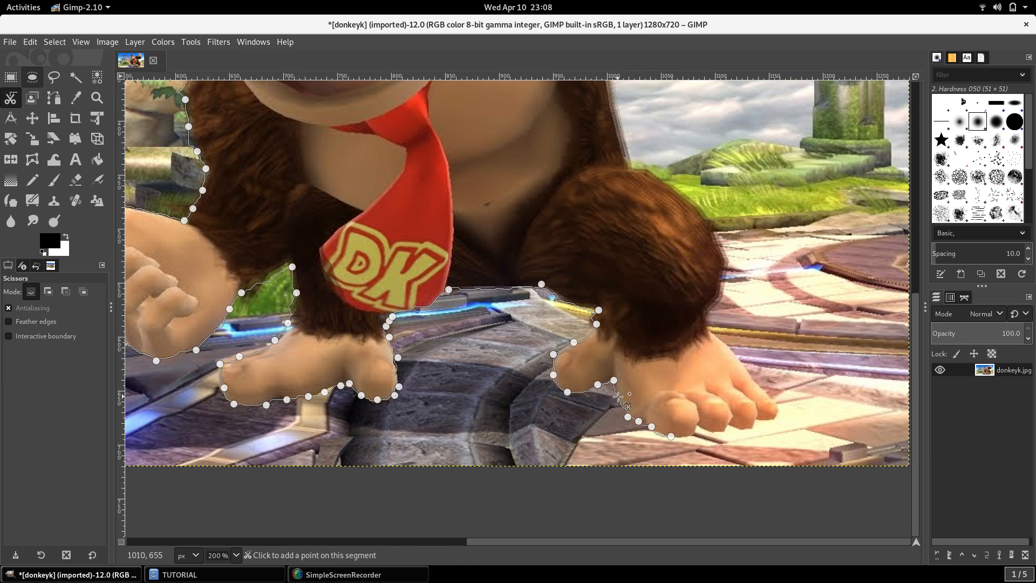
{"action": "left_click", "coordinate": [618, 397]}
Trace the outline along the front toes of the second foot and back over its upper edge
{"action": "left_click", "coordinate": [690, 436]}
{"action": "left_click", "coordinate": [715, 433]}
{"action": "left_click", "coordinate": [723, 430]}
{"action": "left_click", "coordinate": [731, 428]}
{"action": "left_click", "coordinate": [745, 431]}
{"action": "left_click", "coordinate": [755, 428]}
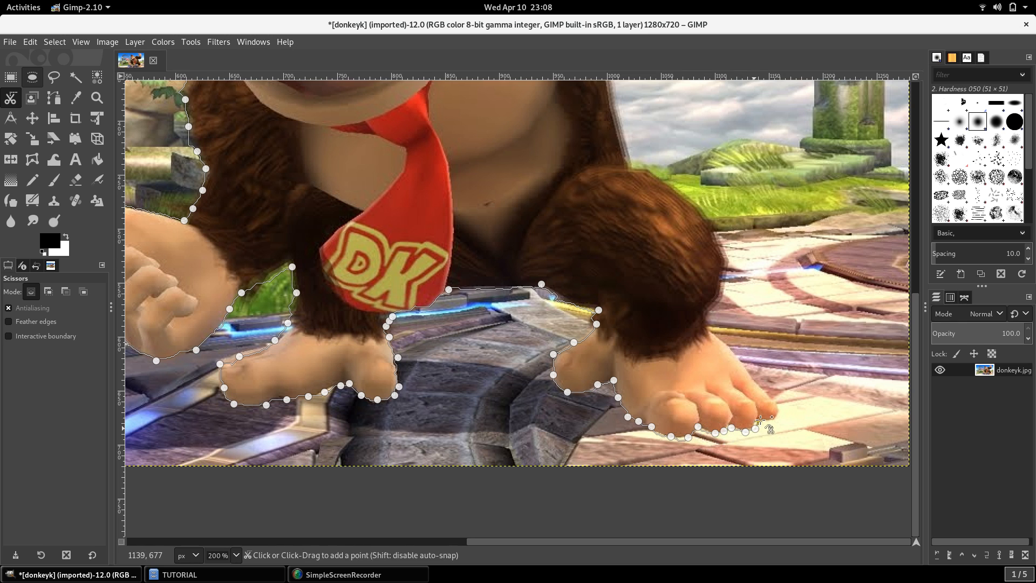
{"action": "left_click", "coordinate": [775, 417]}
{"action": "left_click", "coordinate": [754, 375]}
Continue the outline from the ankle up the furry leg and over the bent knee to the torso
{"action": "left_click", "coordinate": [712, 330]}
{"action": "left_click", "coordinate": [709, 307]}
{"action": "left_click", "coordinate": [723, 296]}
{"action": "left_click", "coordinate": [725, 261]}
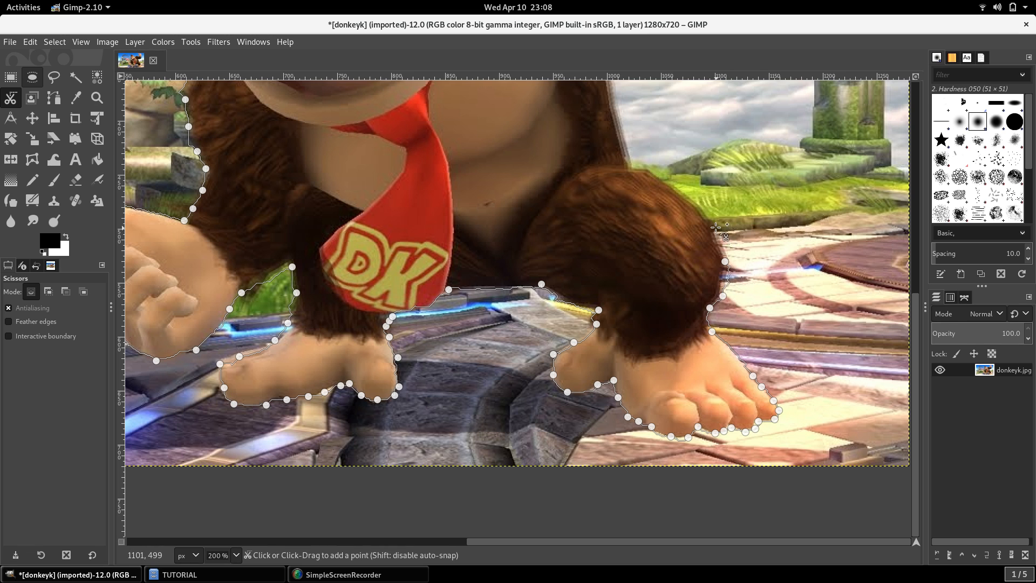
{"action": "left_click", "coordinate": [695, 202]}
{"action": "left_click", "coordinate": [659, 176]}
{"action": "left_click", "coordinate": [629, 169]}
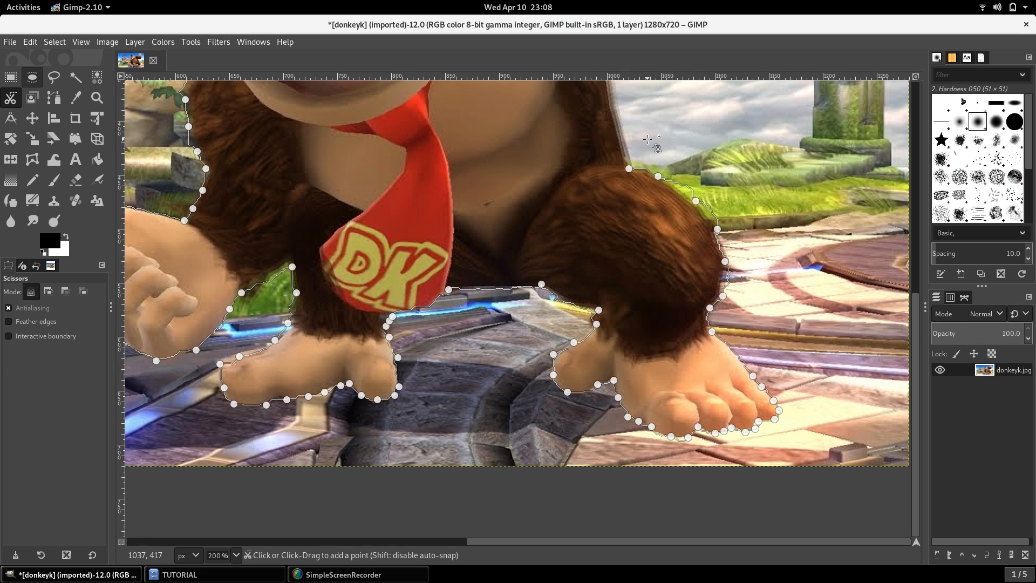
Trace the outline up the side of the torso to the armpit and around the elbow of the raised arm
{"action": "left_click_drag", "start_coordinate": [640, 145], "coordinate": [587, 318]}
{"action": "left_click", "coordinate": [544, 201]}
{"action": "left_click", "coordinate": [613, 205]}
{"action": "left_click_drag", "start_coordinate": [642, 192], "coordinate": [549, 248]}
{"action": "left_click", "coordinate": [573, 247]}
{"action": "left_click", "coordinate": [601, 167]}
Trace the outline up the wrist and over the raised fist to the tip of its extended finger
{"action": "left_click_drag", "start_coordinate": [602, 143], "coordinate": [530, 295]}
{"action": "left_click", "coordinate": [527, 290]}
{"action": "left_click", "coordinate": [527, 234]}
{"action": "left_click", "coordinate": [499, 148]}
{"action": "left_click", "coordinate": [430, 132]}
{"action": "left_click", "coordinate": [398, 132]}
{"action": "left_click", "coordinate": [354, 126]}
Trace the outline under the extended finger and down the curled fingers of the raised fist to the arm
{"action": "left_click", "coordinate": [362, 165]}
{"action": "left_click", "coordinate": [386, 171]}
{"action": "left_click", "coordinate": [378, 194]}
{"action": "left_click", "coordinate": [377, 212]}
{"action": "left_click", "coordinate": [372, 238]}
{"action": "left_click", "coordinate": [376, 251]}
{"action": "left_click", "coordinate": [381, 254]}
{"action": "left_click", "coordinate": [382, 274]}
Continue the outline over the shoulder of the raised arm to the base of the ear
{"action": "left_click", "coordinate": [377, 286]}
{"action": "left_click", "coordinate": [368, 292]}
{"action": "left_click", "coordinate": [347, 277]}
{"action": "left_click", "coordinate": [322, 263]}
{"action": "left_click", "coordinate": [299, 257]}
{"action": "left_click", "coordinate": [277, 255]}
{"action": "left_click", "coordinate": [257, 260]}
{"action": "left_click", "coordinate": [228, 268]}
{"action": "left_click", "coordinate": [207, 280]}
{"action": "left_click", "coordinate": [190, 296]}
{"action": "left_click", "coordinate": [178, 308]}
Trace the outline from the ear over the top of the head toward the tip of the hair tuft
{"action": "left_click_drag", "start_coordinate": [201, 310], "coordinate": [480, 330]}
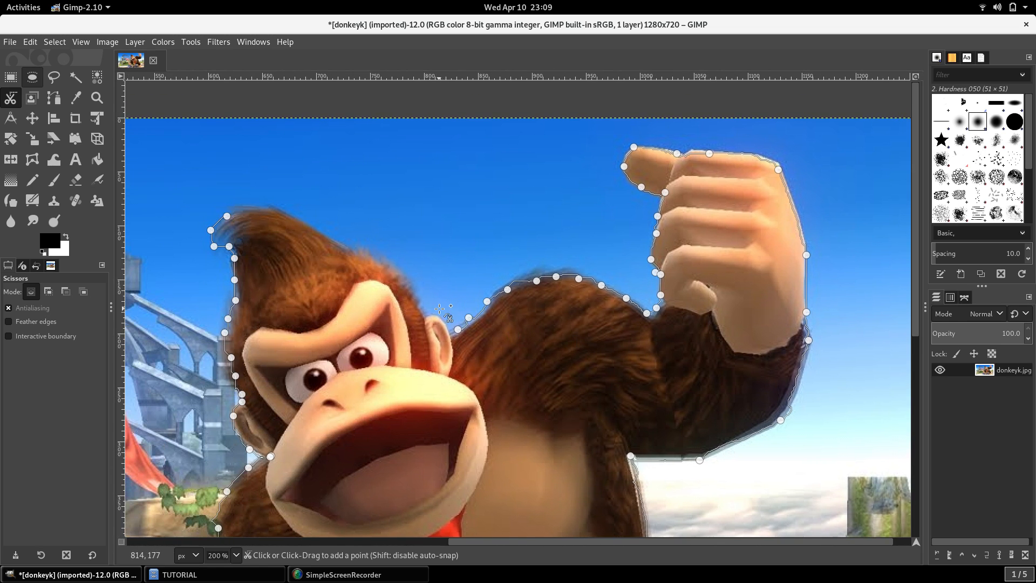
{"action": "left_click", "coordinate": [413, 292]}
{"action": "left_click", "coordinate": [406, 278]}
{"action": "left_click", "coordinate": [381, 261]}
{"action": "left_click", "coordinate": [354, 251]}
{"action": "left_click", "coordinate": [335, 242]}
{"action": "left_click", "coordinate": [318, 228]}
{"action": "left_click", "coordinate": [294, 220]}
{"action": "left_click", "coordinate": [280, 211]}
{"action": "left_click", "coordinate": [248, 210]}
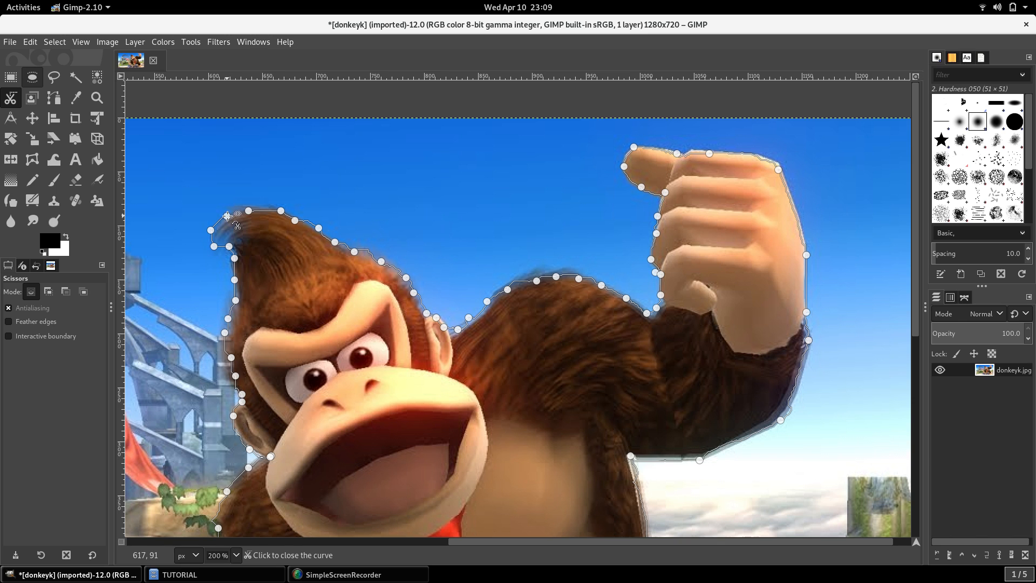
Close the outline at its starting point and convert it into a selection
{"action": "left_click", "coordinate": [226, 216]}
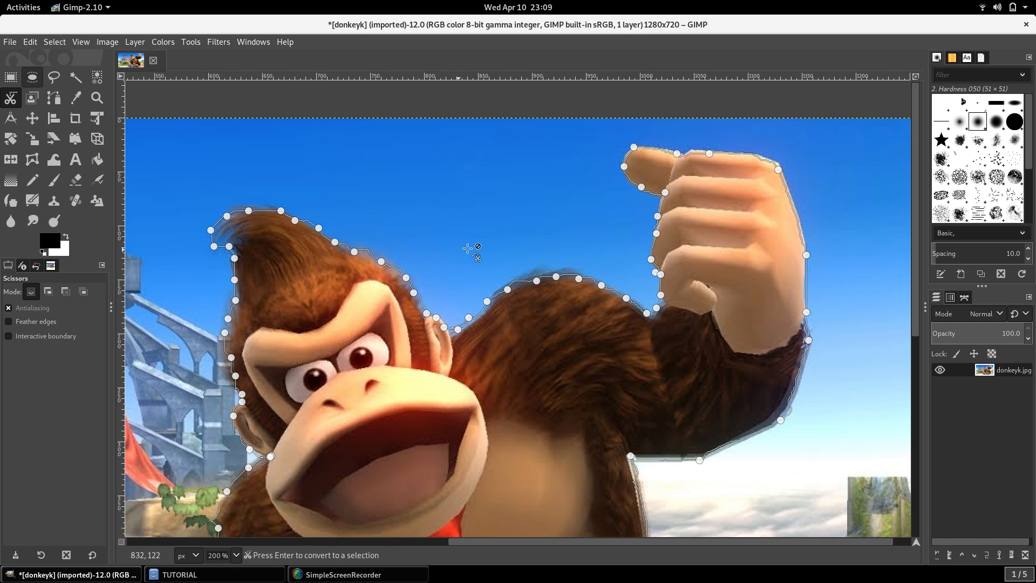
{"action": "scroll", "coordinate": [437, 357], "scroll_direction": "down", "scroll_amount": 1}
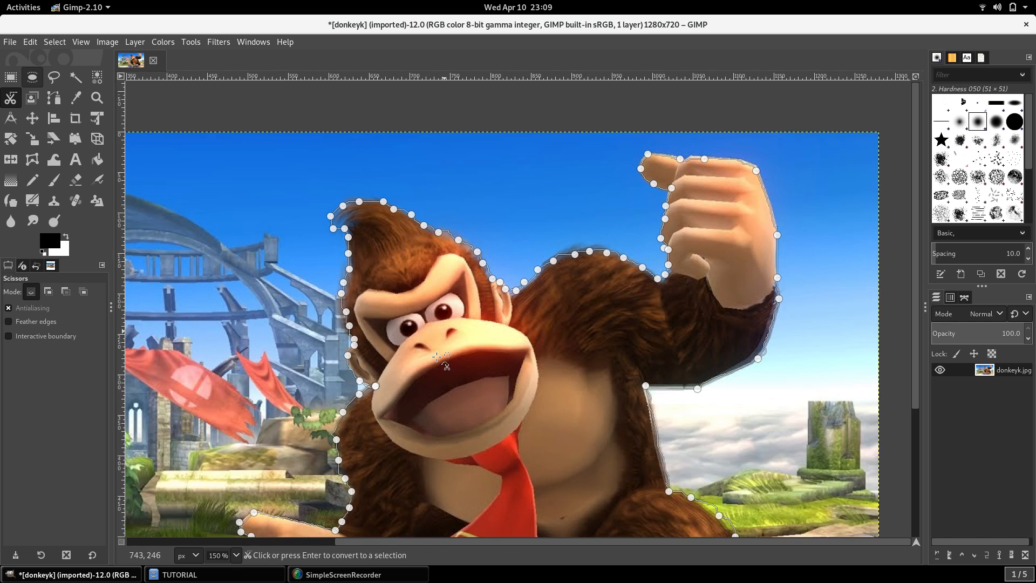
{"action": "left_click", "coordinate": [496, 337]}
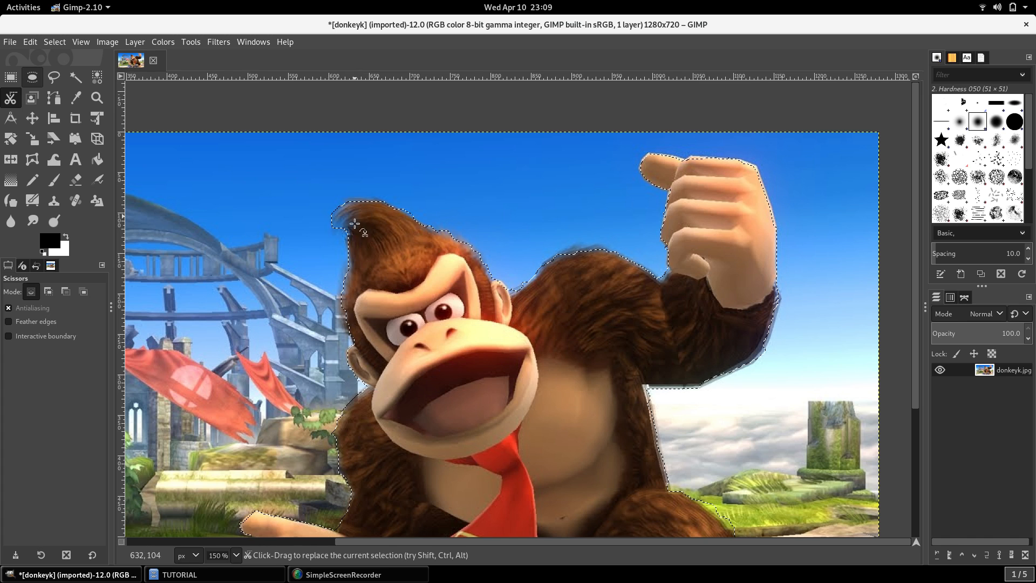
{"action": "left_click_drag", "start_coordinate": [557, 418], "coordinate": [529, 313]}
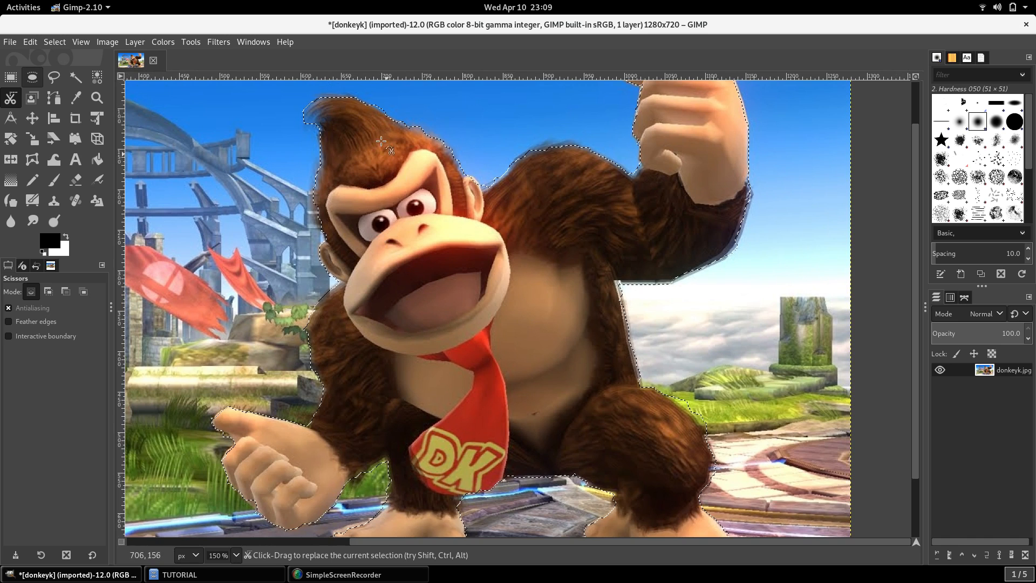
Invert the selection so it covers the background instead of the gorilla
{"action": "left_click", "coordinate": [54, 41]}
{"action": "left_click", "coordinate": [72, 87]}
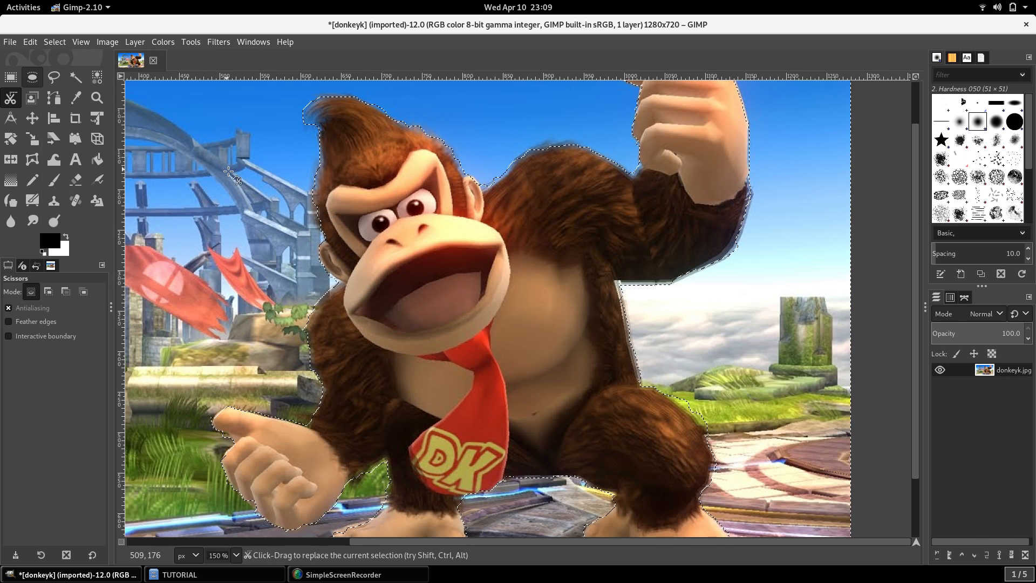
{"action": "left_click_drag", "start_coordinate": [229, 175], "coordinate": [250, 225]}
{"action": "scroll", "coordinate": [254, 200], "scroll_direction": "up", "scroll_amount": 2}
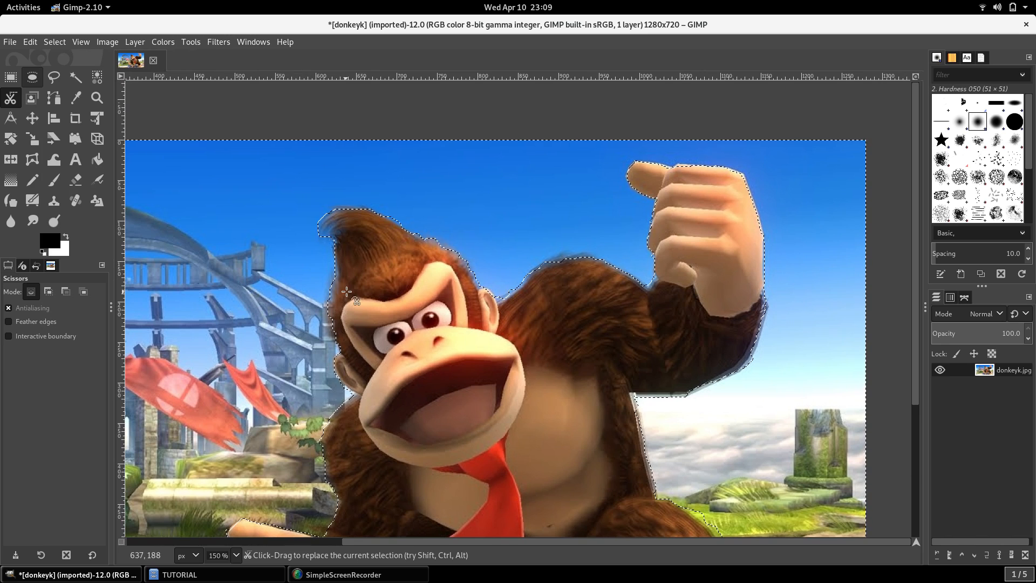
Cut the selected background out of the layer and clear the selection
{"action": "key", "text": "ctrl"}
{"action": "key", "text": "ctrl+x"}
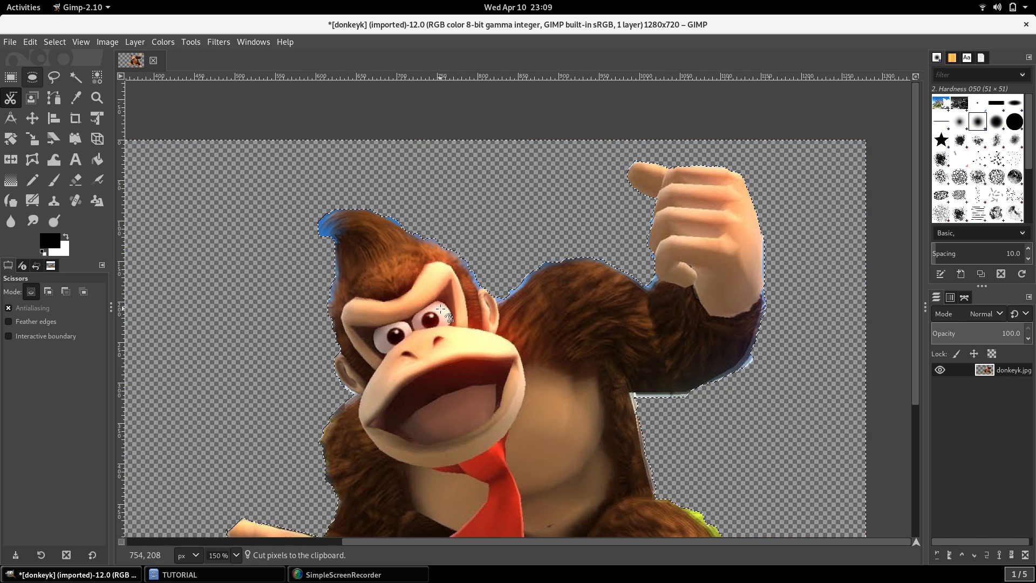
{"action": "scroll", "coordinate": [400, 308], "scroll_direction": "down", "scroll_amount": 2}
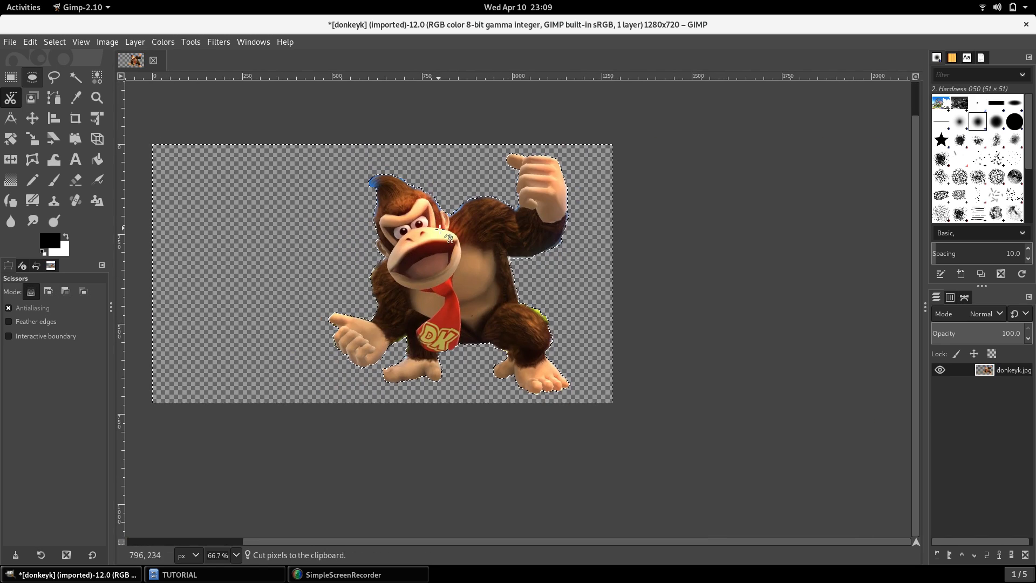
{"action": "key", "text": "ctrl+shift+a"}
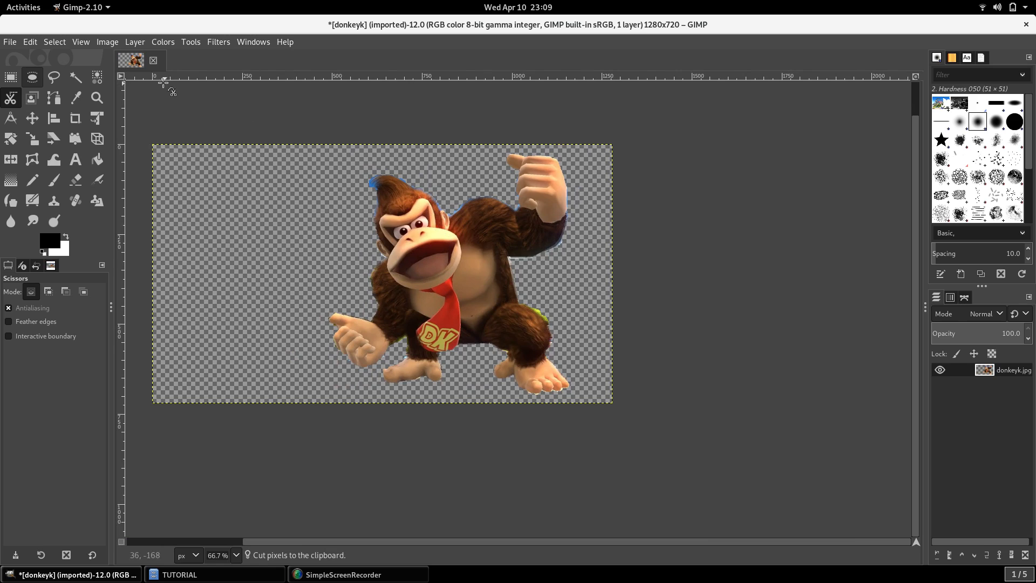
Draw a rectangular selection of about 740 × 687 px around the gorilla and crop the image to it
{"action": "left_click", "coordinate": [11, 78]}
{"action": "left_click_drag", "start_coordinate": [331, 150], "coordinate": [593, 397]}
{"action": "left_click_drag", "start_coordinate": [342, 280], "coordinate": [339, 281]}
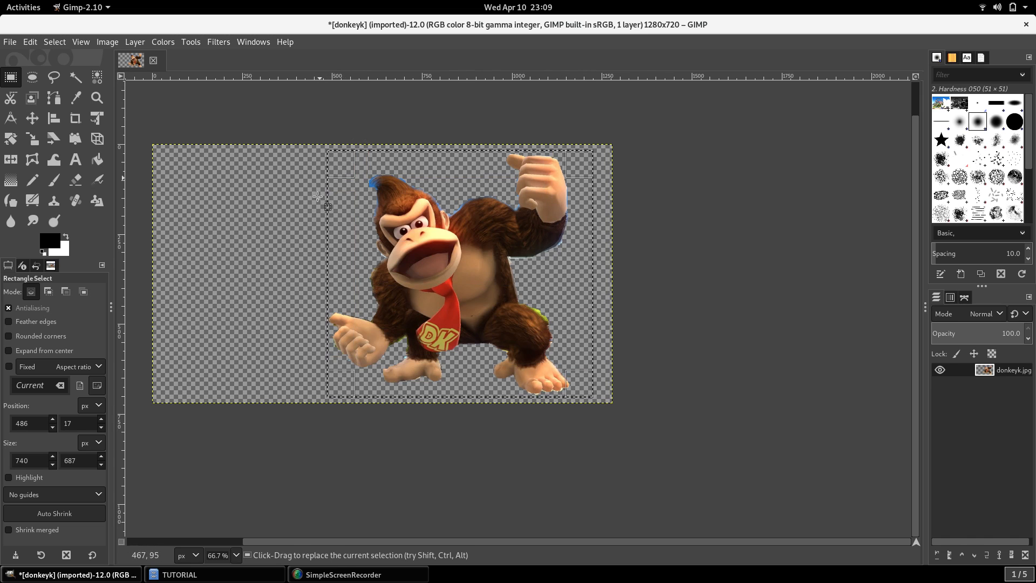
{"action": "left_click", "coordinate": [111, 43]}
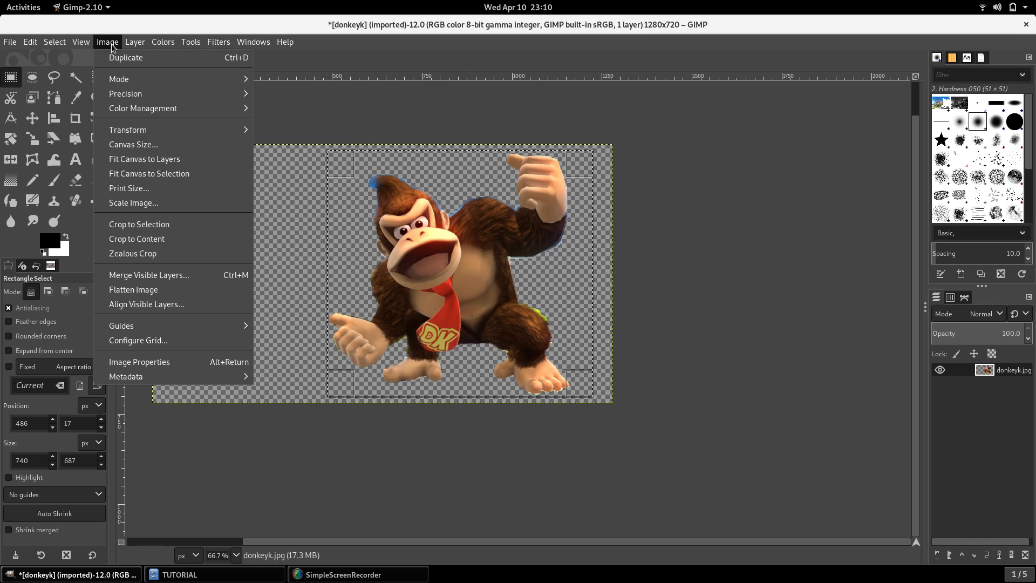
{"action": "left_click", "coordinate": [159, 223]}
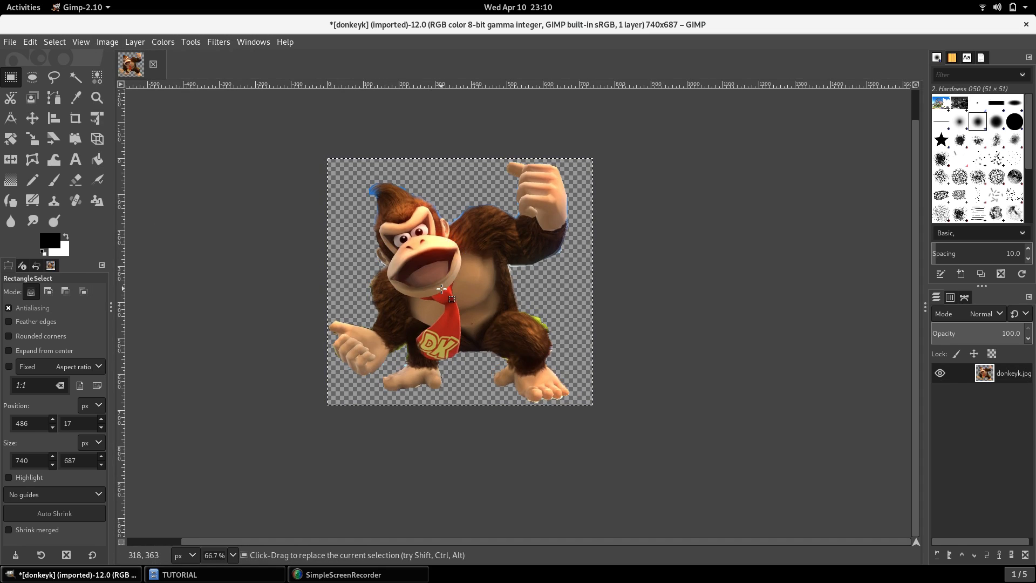
Export the cropped cutout as cutout.png to the TUTORIAL folder, keeping the current PNG options
{"action": "left_click", "coordinate": [10, 43]}
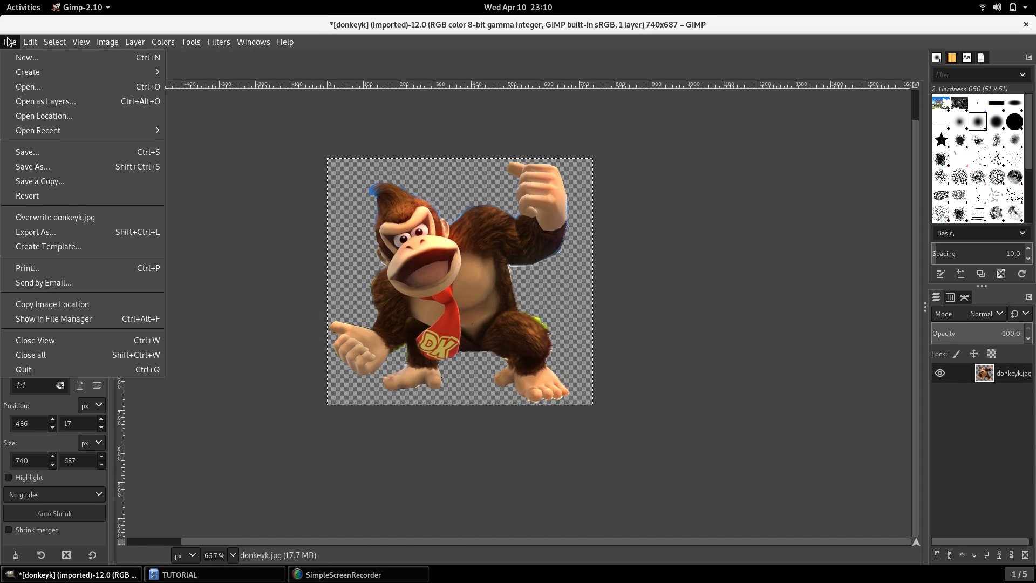
{"action": "left_click", "coordinate": [65, 232]}
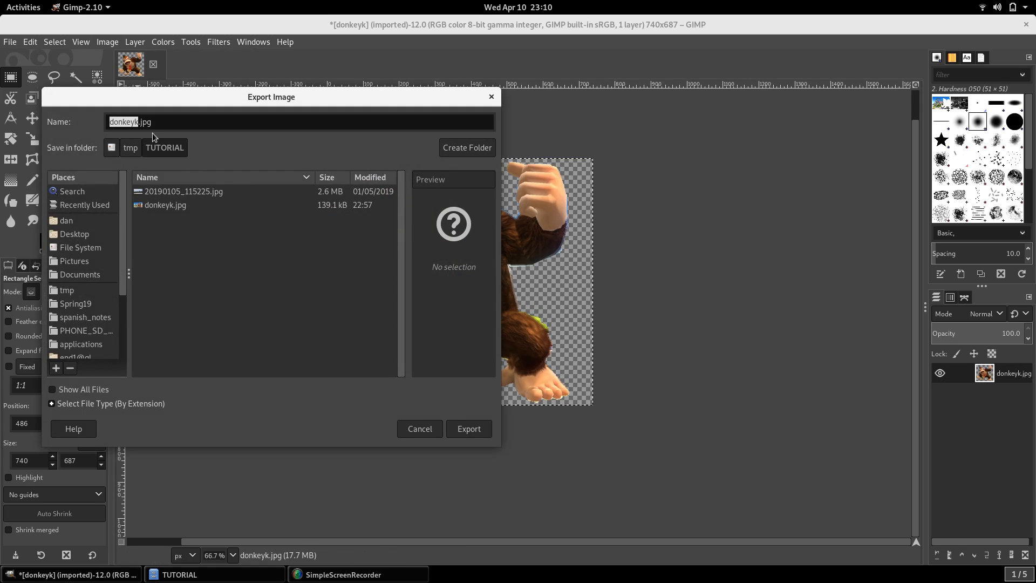
{"action": "left_click_drag", "start_coordinate": [166, 121], "coordinate": [92, 121]}
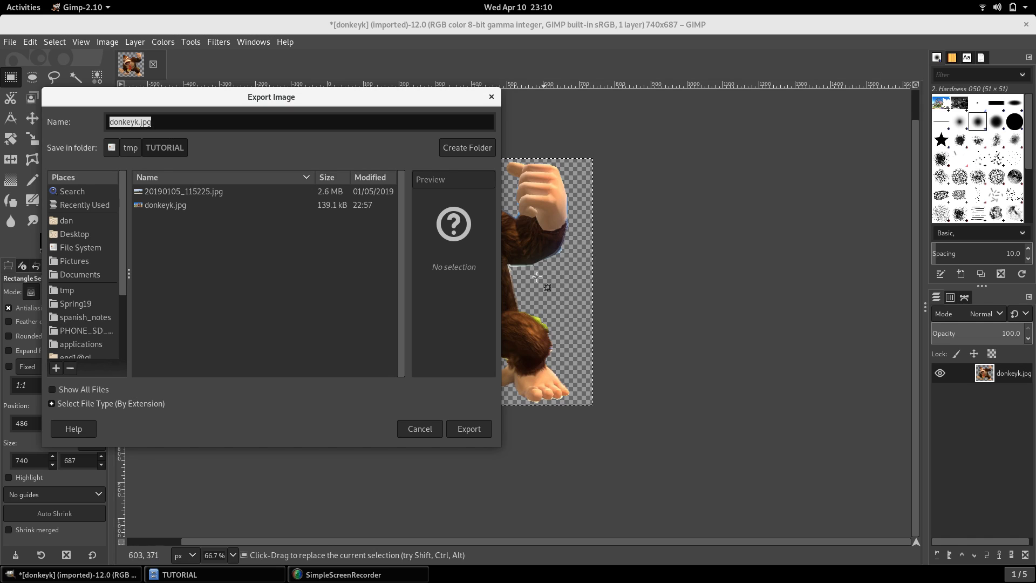
{"action": "type", "text": "cutout.png"}
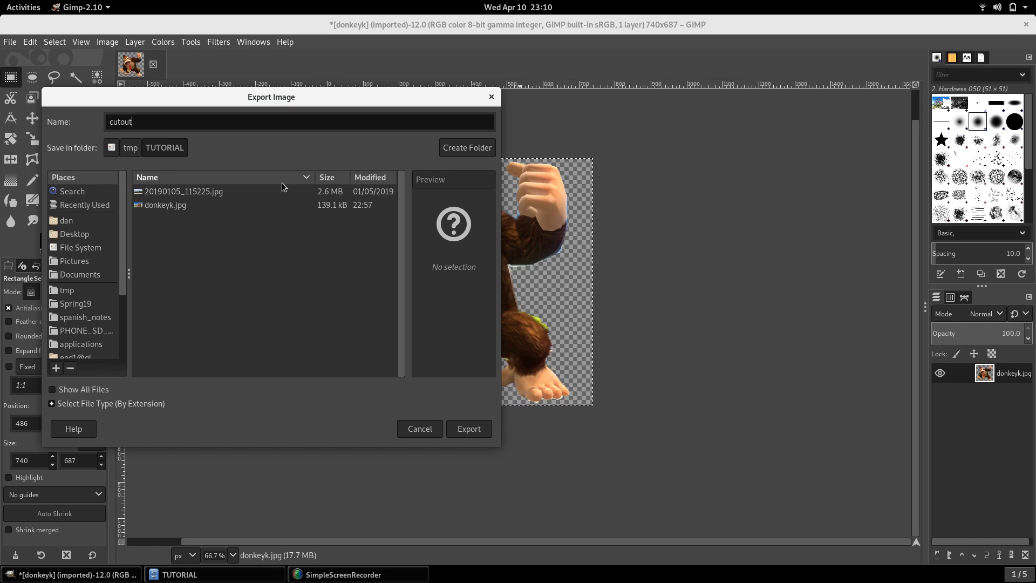
{"action": "key", "text": "Return"}
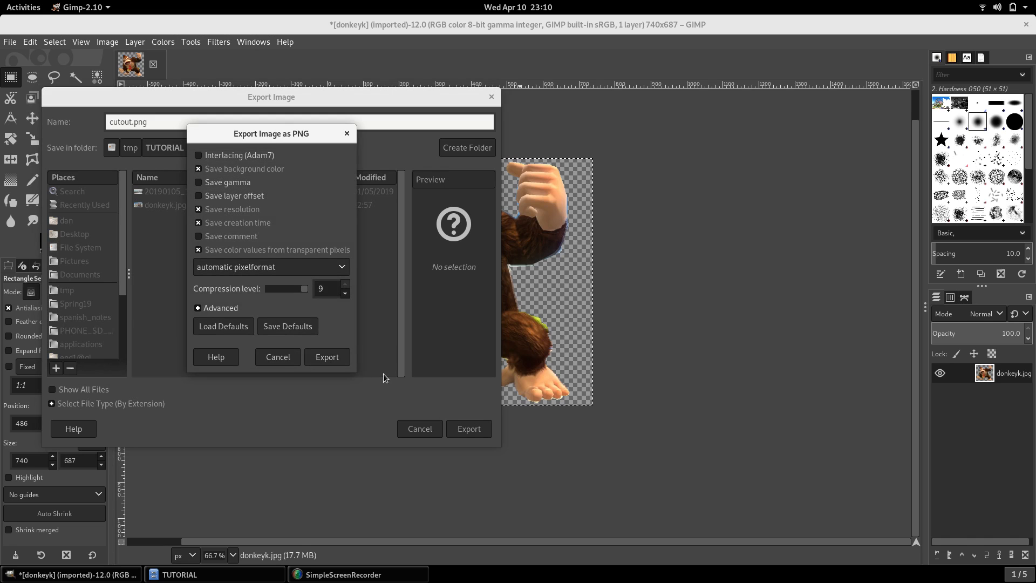
{"action": "left_click", "coordinate": [326, 357]}
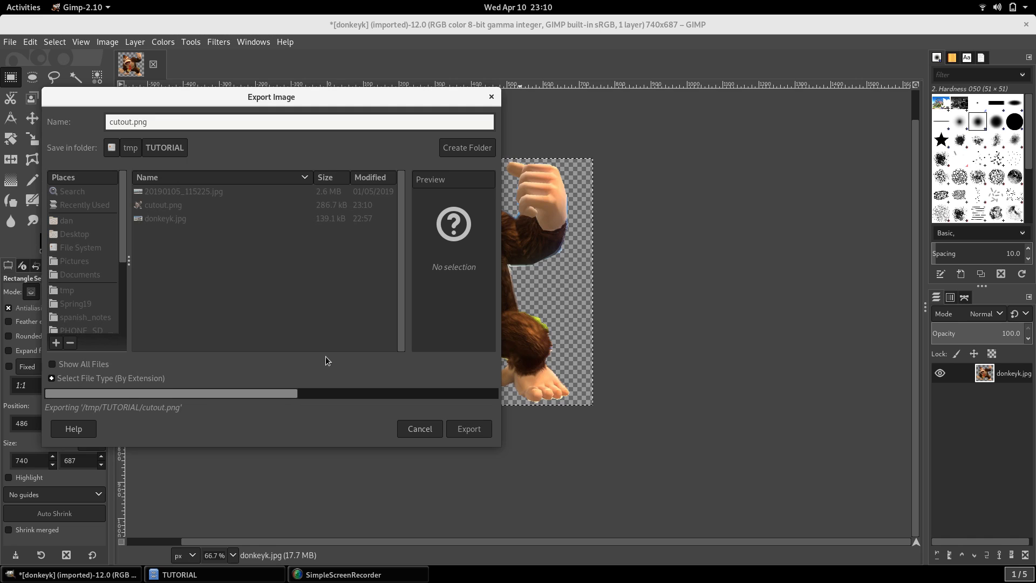
Switch to the Files window, view the exported cutout.png in the image viewer and close the viewer
{"action": "key", "text": "super"}
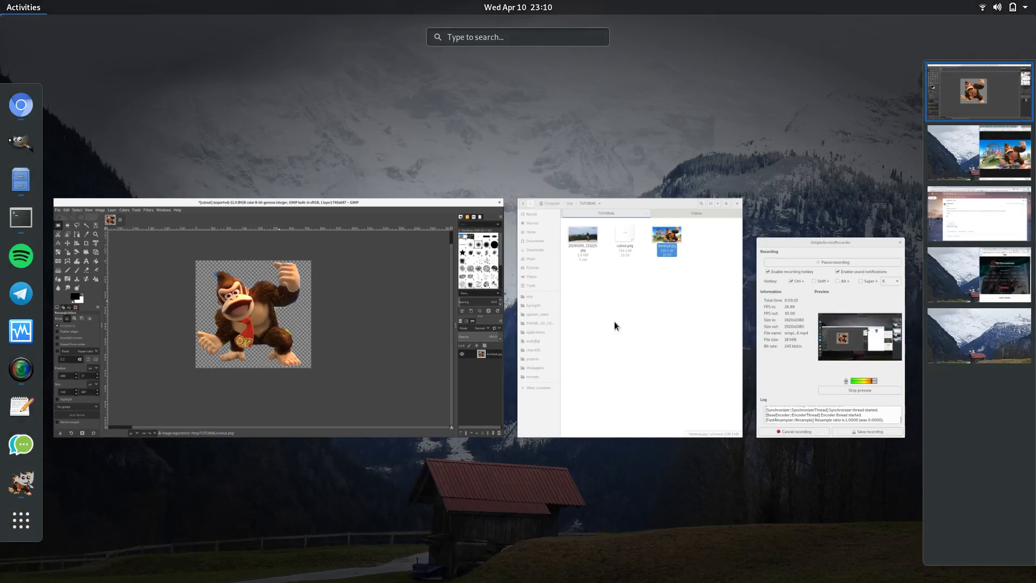
{"action": "left_click", "coordinate": [673, 317]}
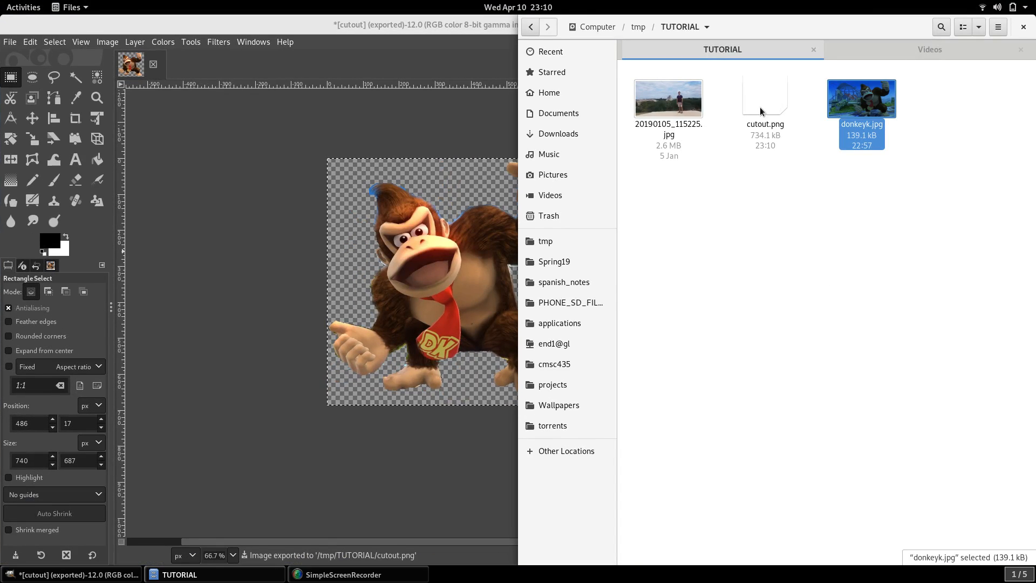
{"action": "double_click", "coordinate": [764, 99]}
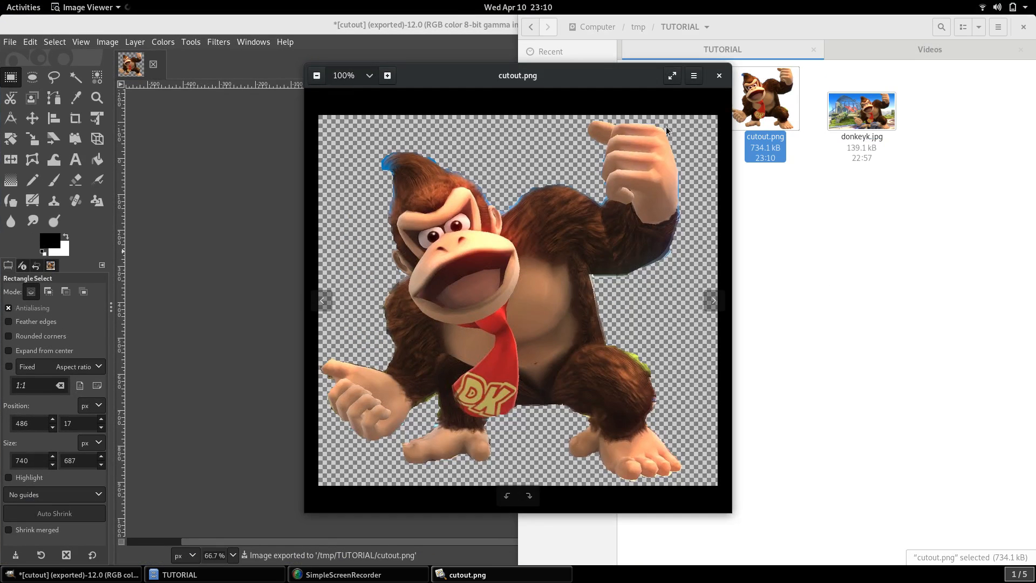
{"action": "left_click", "coordinate": [718, 75]}
Return to GIMP and close the exported image, discarding its unsaved changes
{"action": "left_click", "coordinate": [418, 27]}
{"action": "key", "text": "ctrl+w"}
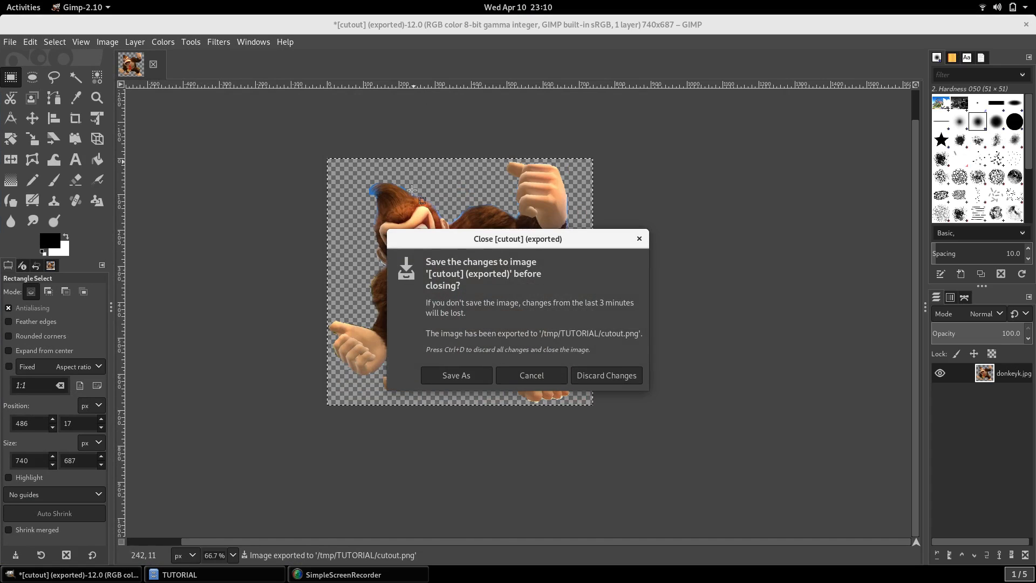
{"action": "left_click", "coordinate": [584, 375]}
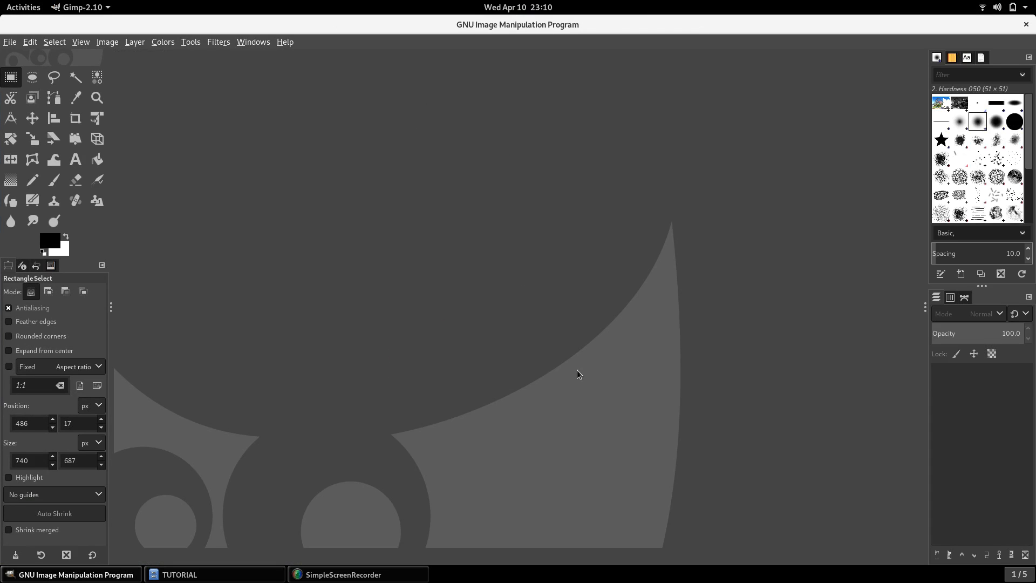
Open the original donkeyk.jpg from the TUTORIAL folder in GIMP and add an alpha channel to its layer
{"action": "key", "text": "super+Left"}
{"action": "left_click_drag", "start_coordinate": [861, 111], "coordinate": [345, 244]}
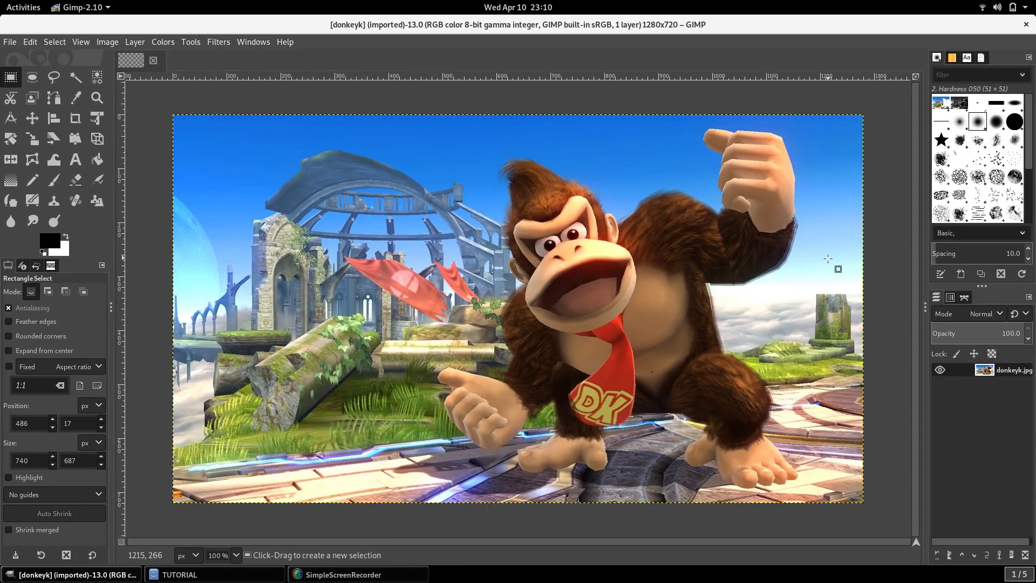
{"action": "right_click", "coordinate": [989, 370]}
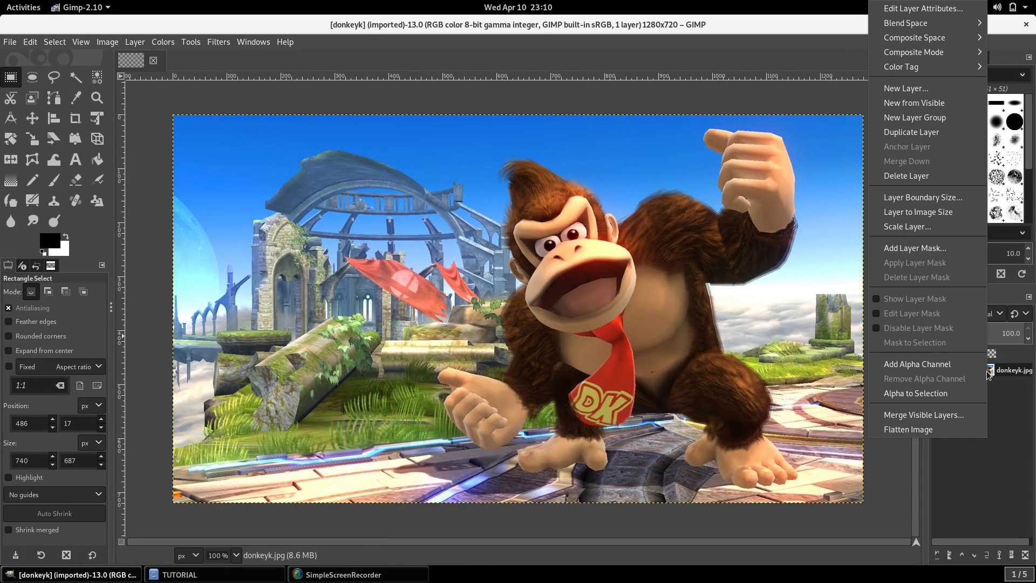
{"action": "left_click", "coordinate": [925, 365]}
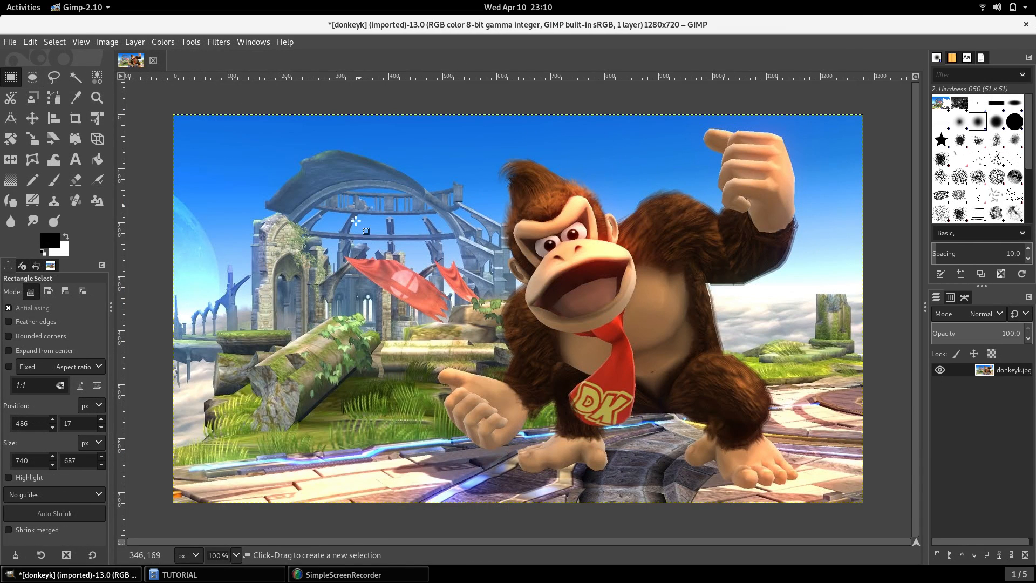
Start a Free Select outline at the gorilla's hair tuft and trace around its tip toward the forehead
{"action": "left_click", "coordinate": [53, 80]}
{"action": "left_click", "coordinate": [191, 42]}
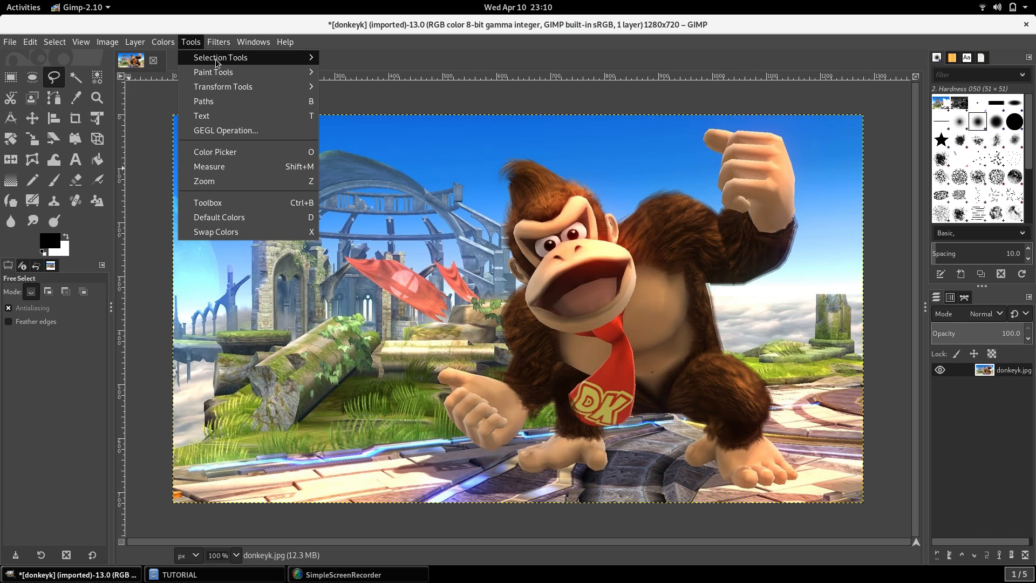
{"action": "mouse_move", "coordinate": [216, 58]}
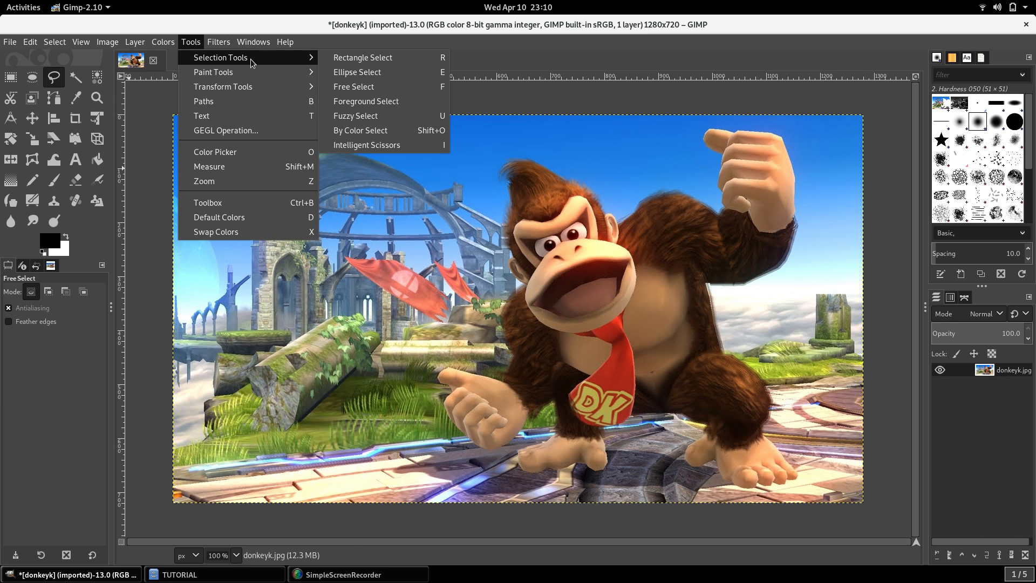
{"action": "left_click", "coordinate": [363, 88]}
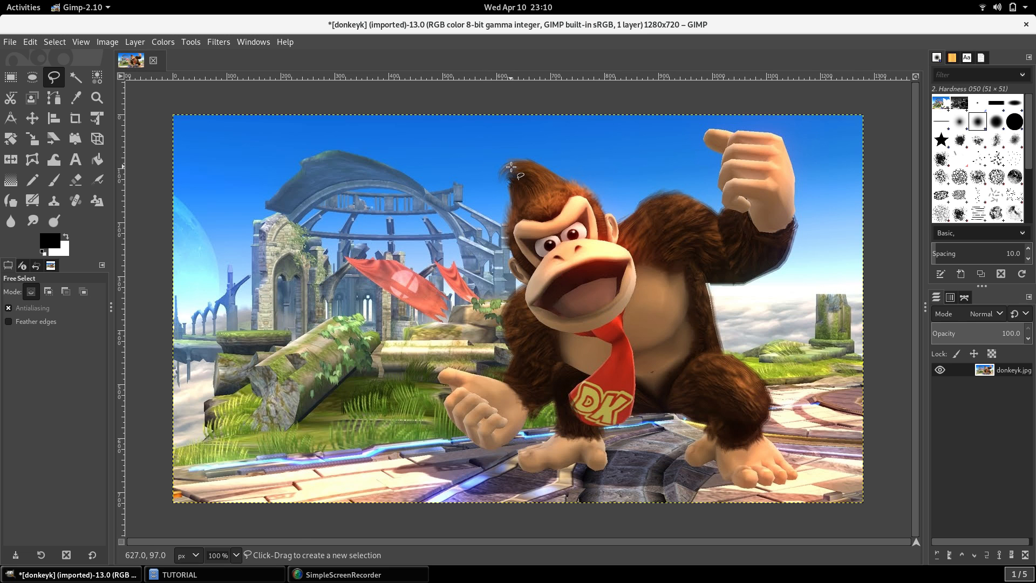
{"action": "key", "text": "2"}
{"action": "left_click", "coordinate": [485, 150]}
{"action": "left_click", "coordinate": [465, 185]}
{"action": "left_click", "coordinate": [485, 173]}
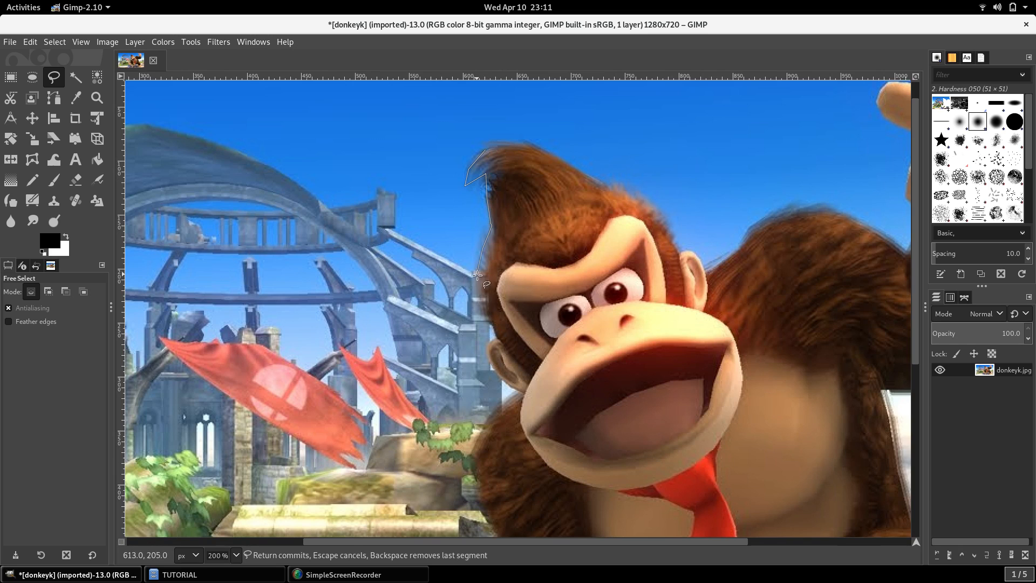
Continue the Free Select outline down the side of the head, around the ear and along the jaw to the chin
{"action": "left_click", "coordinate": [490, 319]}
{"action": "left_click", "coordinate": [496, 335]}
{"action": "left_click", "coordinate": [487, 347]}
{"action": "left_click_drag", "start_coordinate": [529, 400], "coordinate": [494, 265]}
{"action": "left_click", "coordinate": [482, 286]}
{"action": "left_click", "coordinate": [500, 324]}
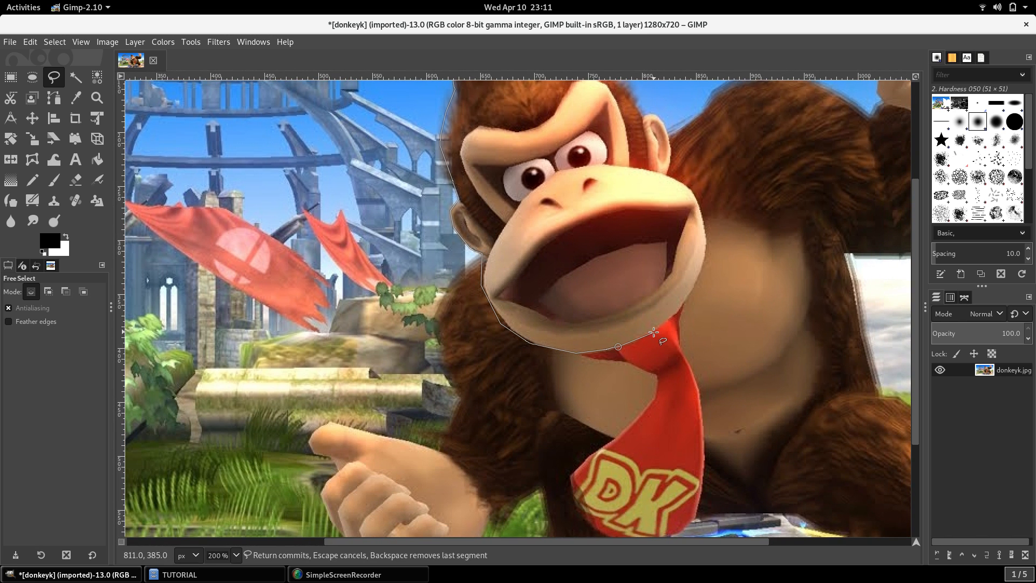
Trace the outline along the chin and up the opposite side of the muzzle around the other ear
{"action": "left_click", "coordinate": [696, 285]}
{"action": "key", "text": "ctrl"}
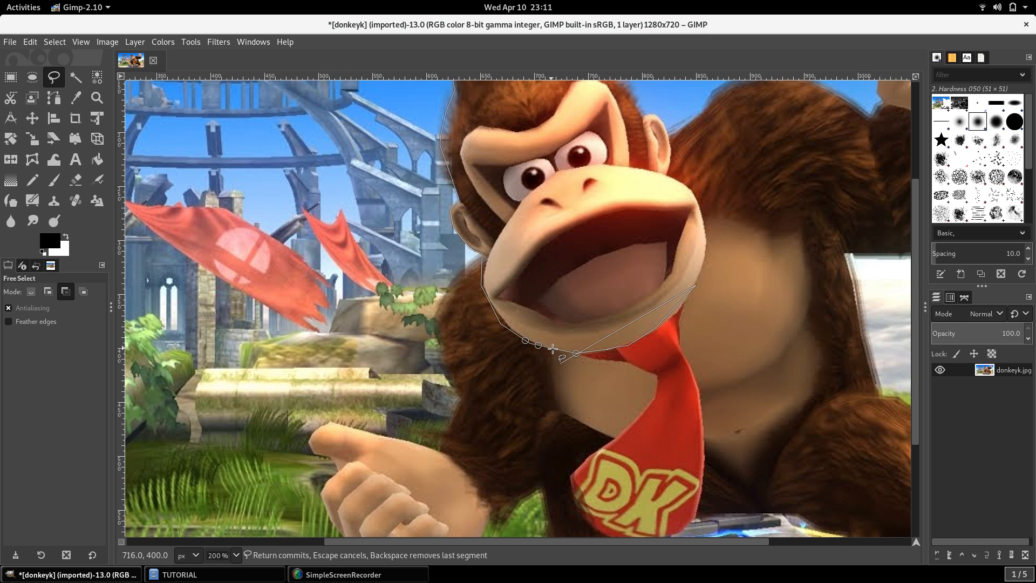
{"action": "left_click", "coordinate": [575, 353]}
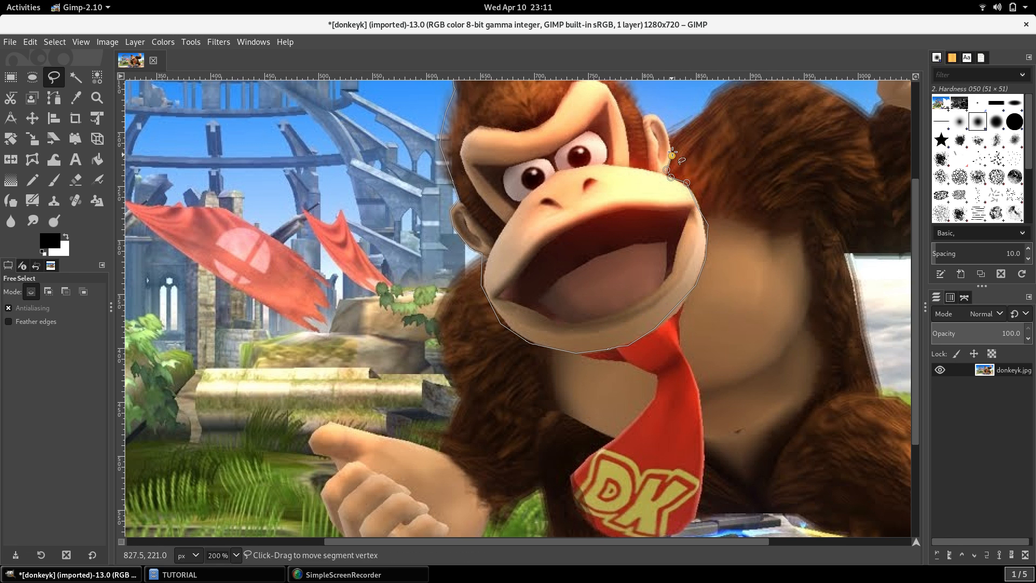
{"action": "left_click", "coordinate": [651, 114]}
{"action": "scroll", "coordinate": [648, 116], "scroll_direction": "up", "scroll_amount": 5}
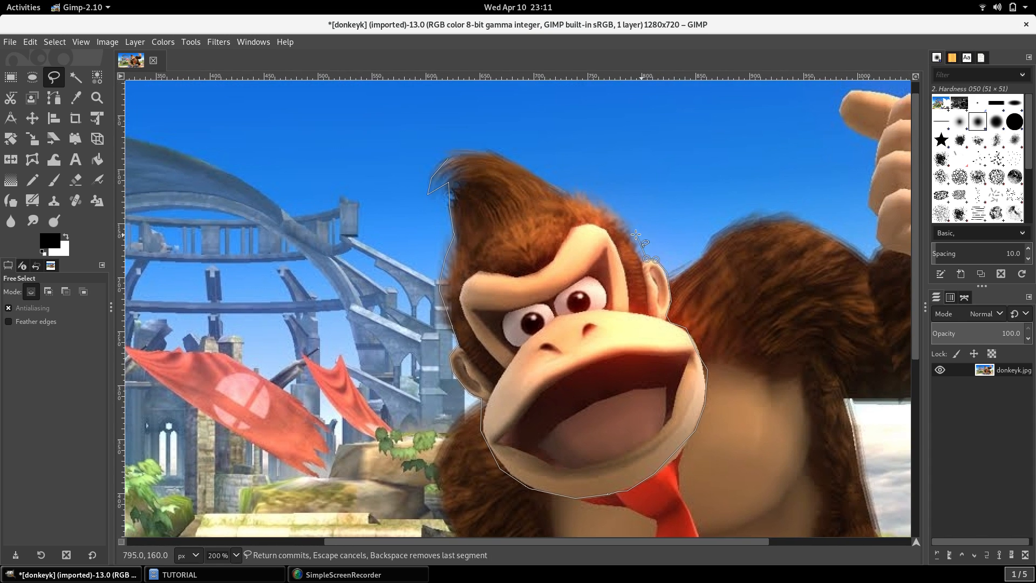
Close the outline over the top of the head at its starting point and commit it as a selection
{"action": "left_click", "coordinate": [615, 207]}
{"action": "left_click", "coordinate": [482, 147]}
{"action": "left_click", "coordinate": [449, 158]}
{"action": "key", "text": "Return"}
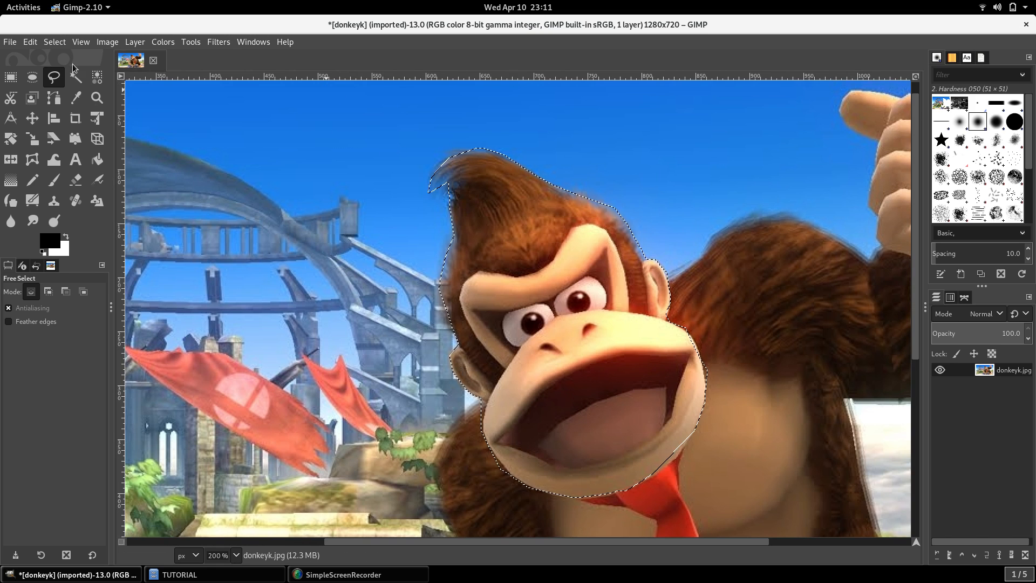
Invert the selection and cut everything around the gorilla's head out of the layer
{"action": "left_click", "coordinate": [54, 42]}
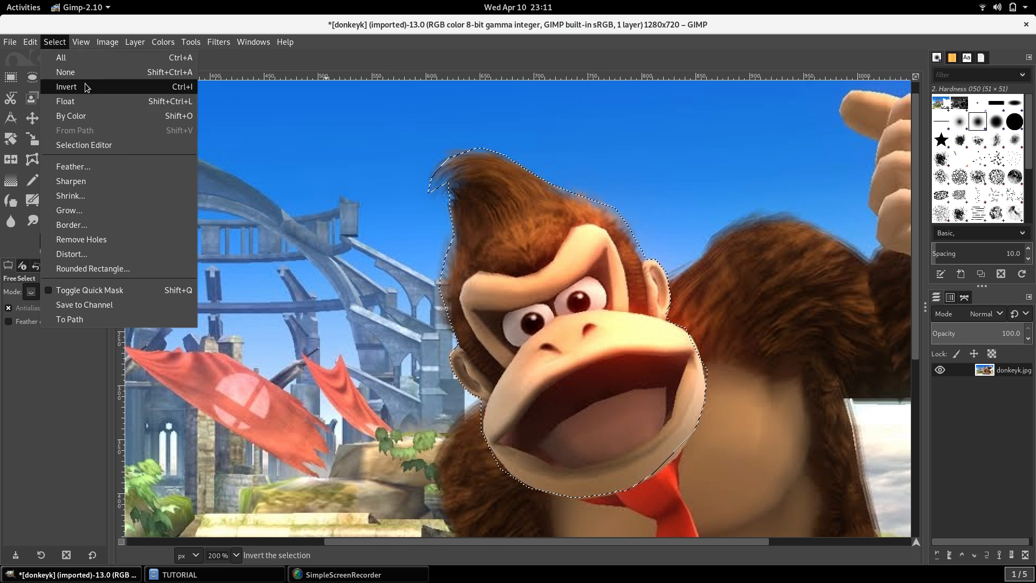
{"action": "left_click", "coordinate": [66, 86]}
{"action": "key", "text": "ctrl"}
{"action": "key", "text": "ctrl+x"}
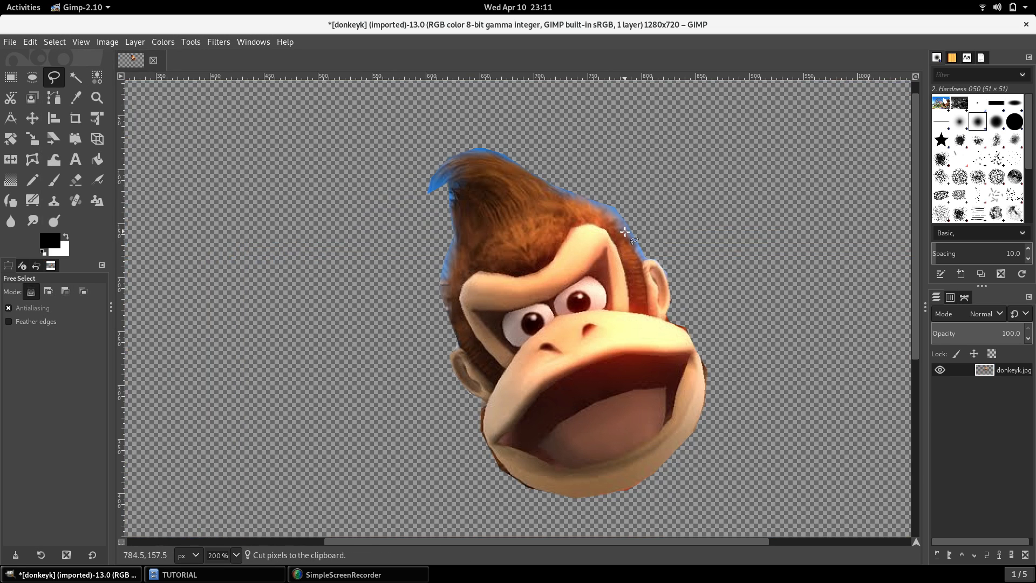
Draw a rectangular selection of about 306 × 354 px around the head and crop the image to its content
{"action": "scroll", "coordinate": [486, 243], "scroll_direction": "down", "scroll_amount": 1}
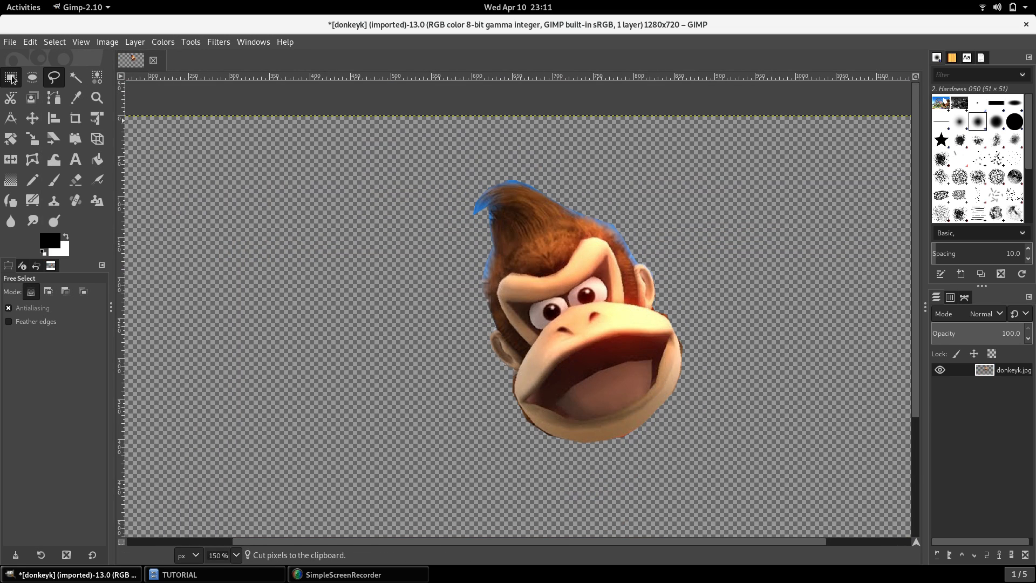
{"action": "key", "text": "r"}
{"action": "left_click_drag", "start_coordinate": [456, 165], "coordinate": [704, 451]}
{"action": "left_click", "coordinate": [108, 42]}
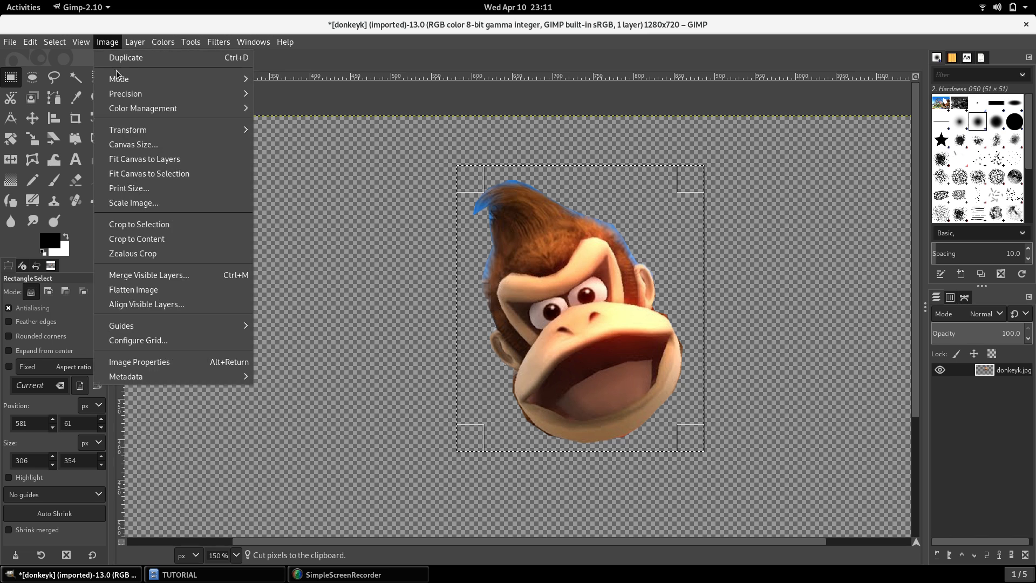
{"action": "left_click", "coordinate": [163, 238]}
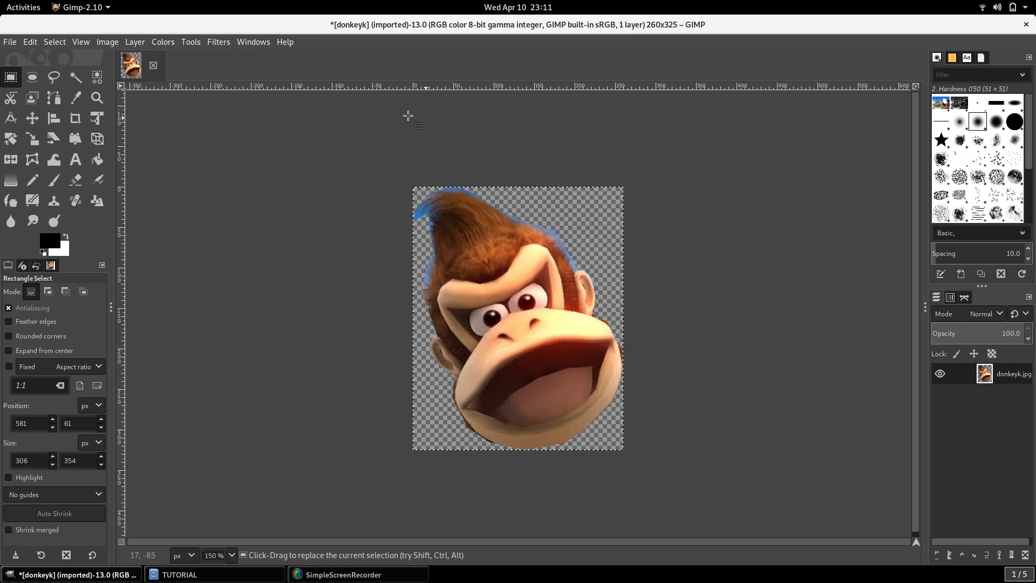
Close the cropped head image and discard its unsaved changes
{"action": "left_click", "coordinate": [9, 42]}
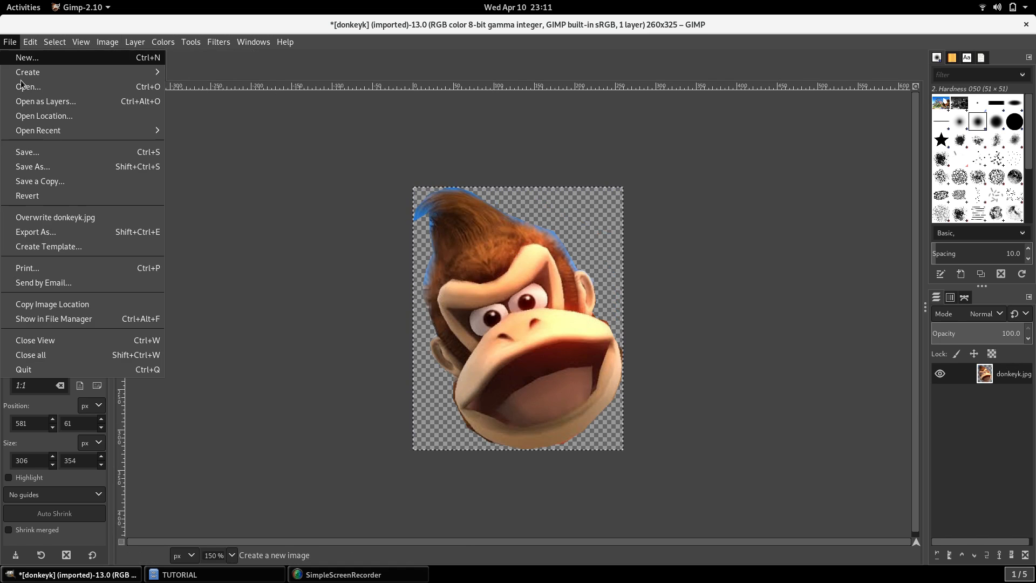
{"action": "left_click", "coordinate": [442, 28]}
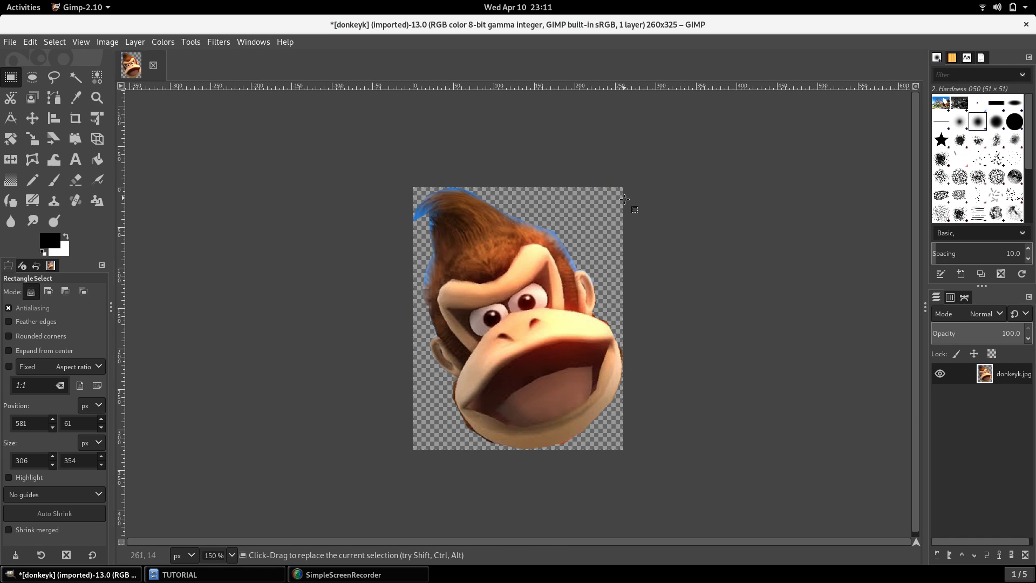
{"action": "key", "text": "ctrl+w"}
{"action": "left_click", "coordinate": [591, 364]}
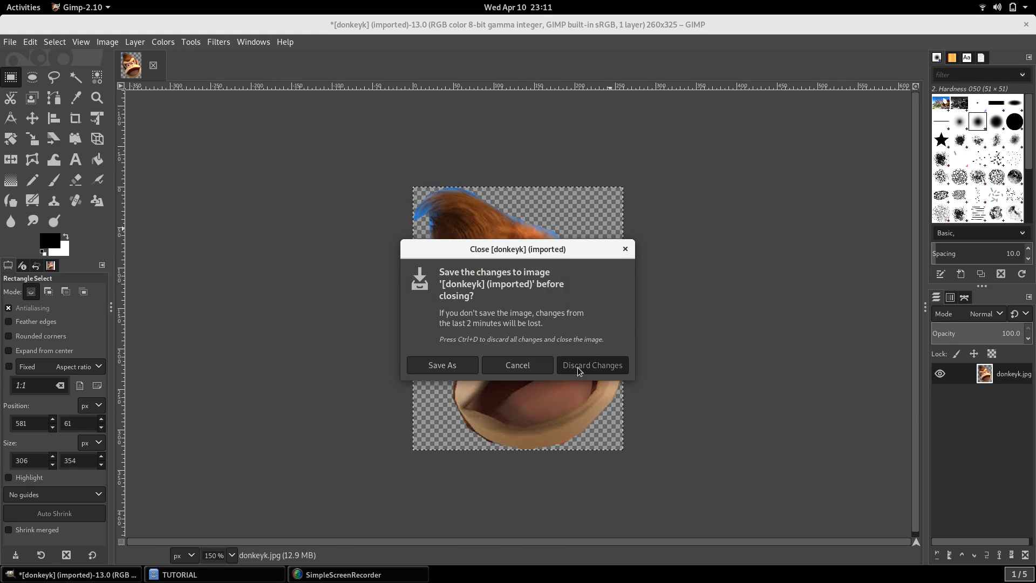
{"action": "key", "text": "super"}
{"action": "left_click", "coordinate": [827, 351]}
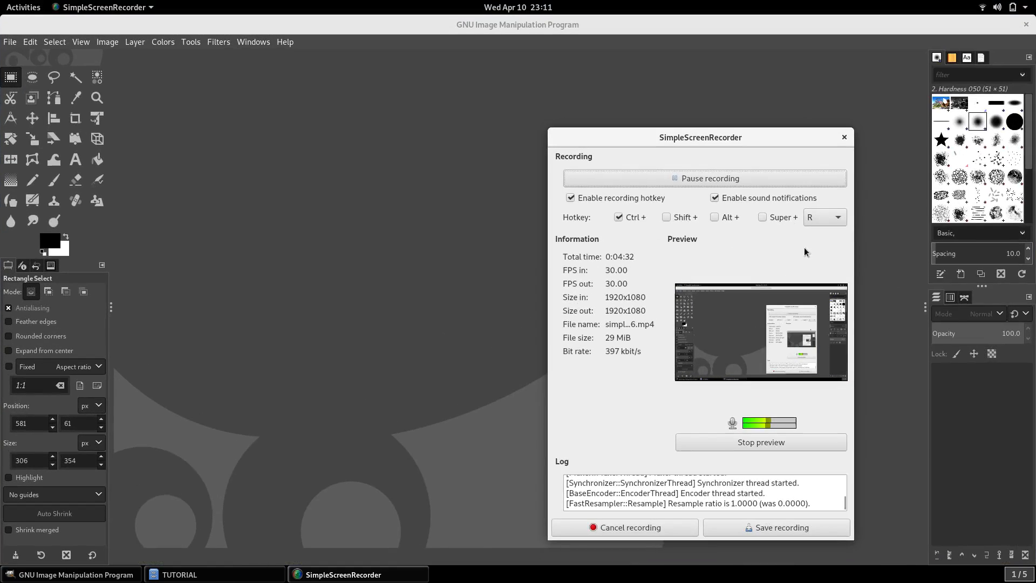